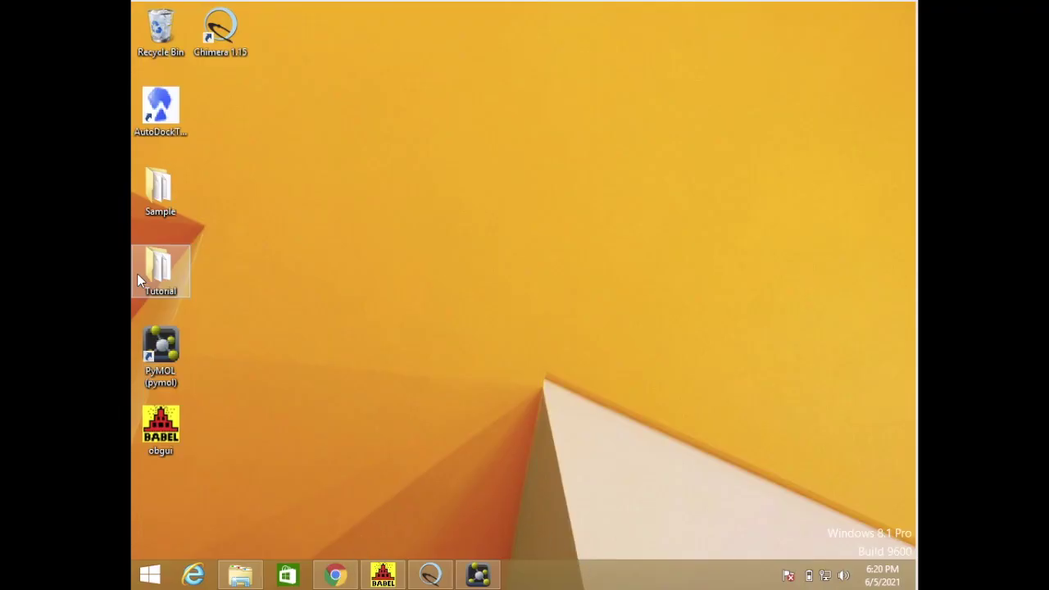
Step: Search Google for 'diosgenin' in a new tab and scroll the results to the PubChem entry
mouse_move(341, 578)
click(353, 493)
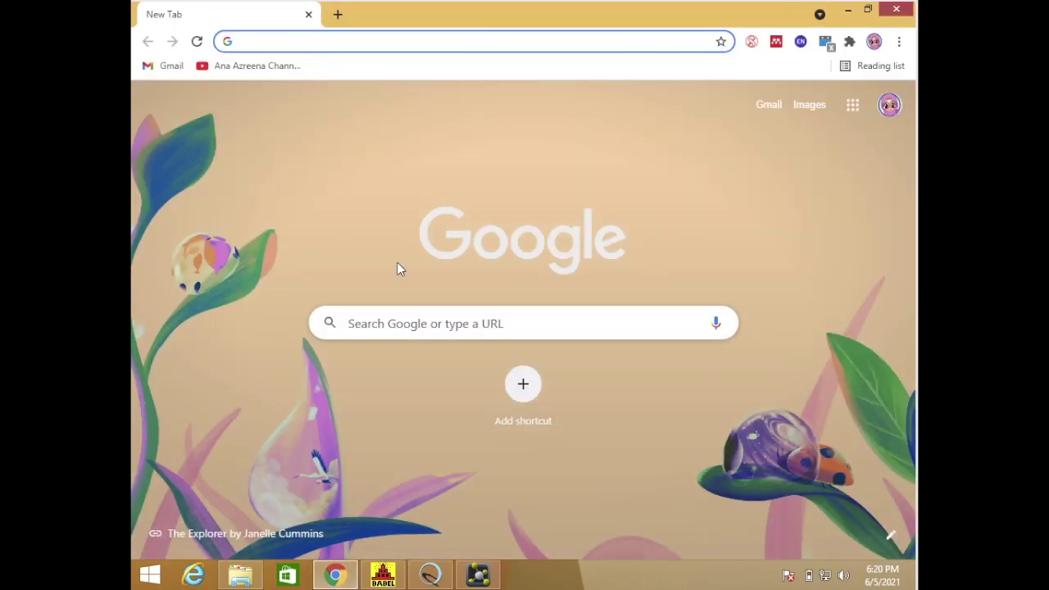
text(diosgenin)
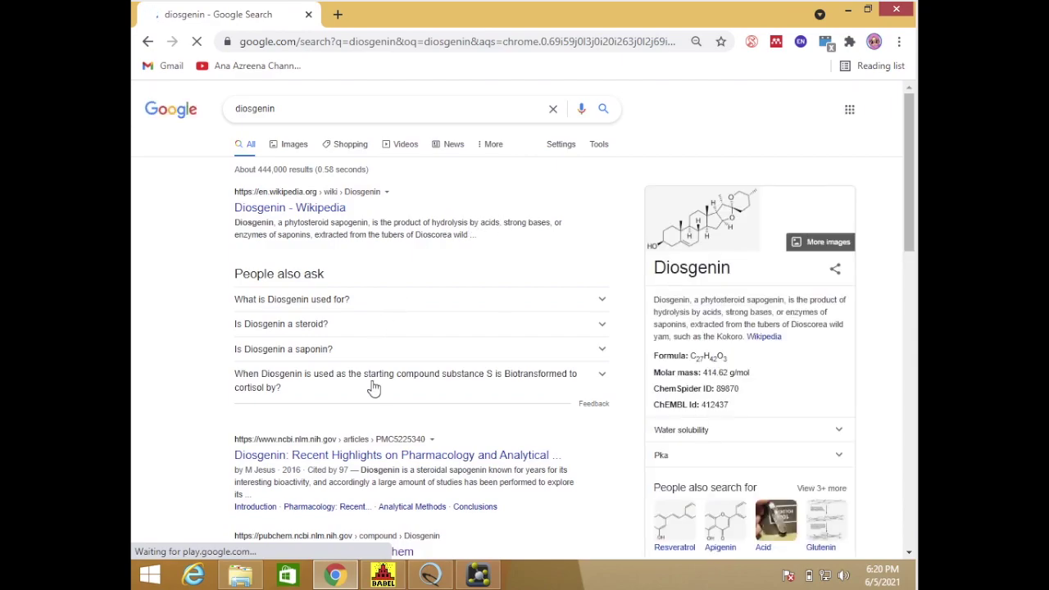
scroll(372, 382, down, 3)
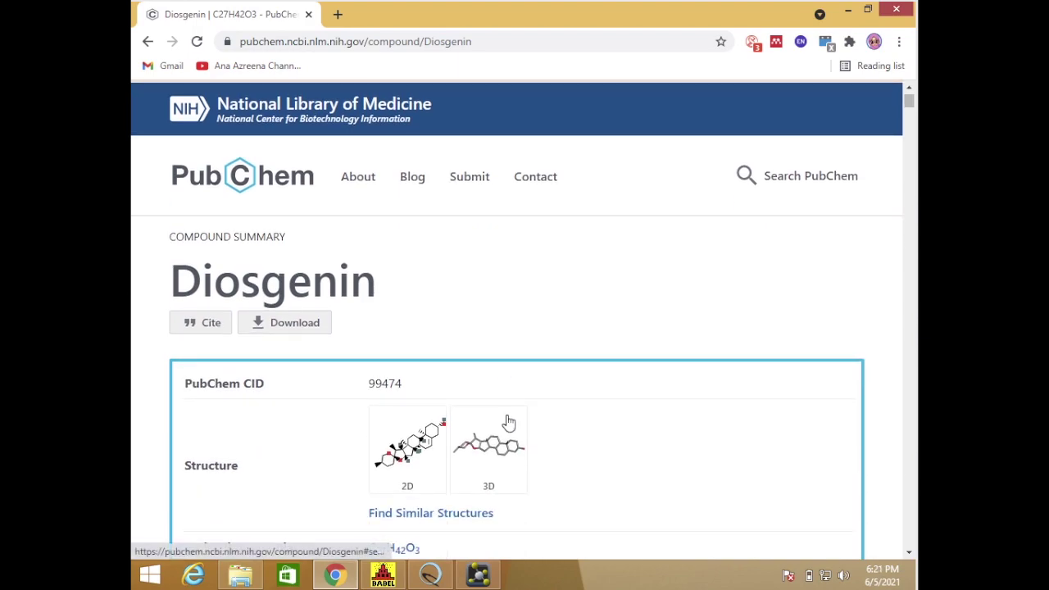
Step: Scroll the Diosgenin PubChem page down to section 1.2, the 3D Conformer ball-and-stick model
scroll(508, 422, down, 5)
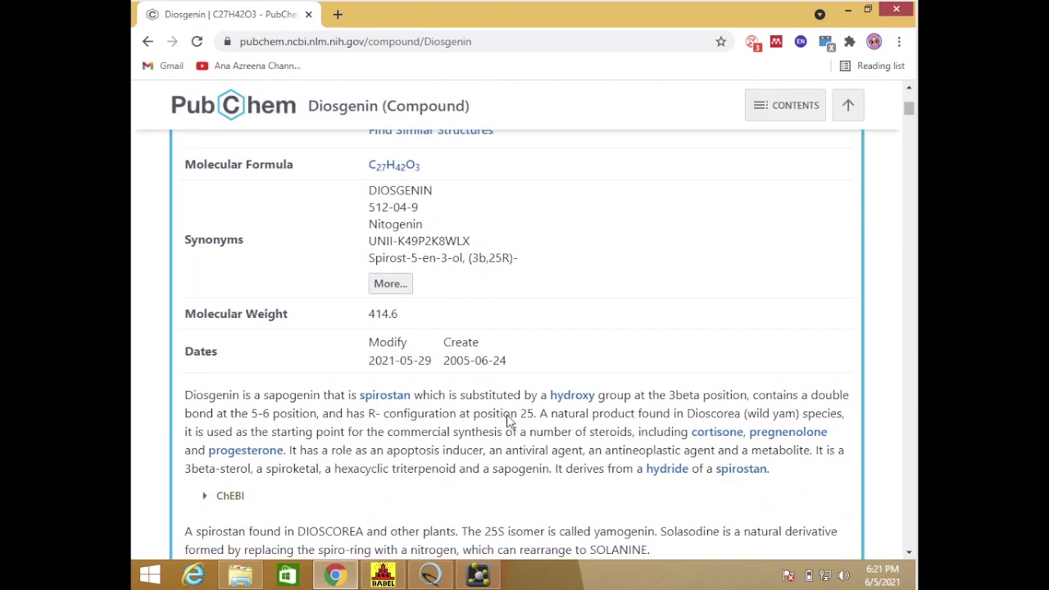
scroll(508, 422, down, 6)
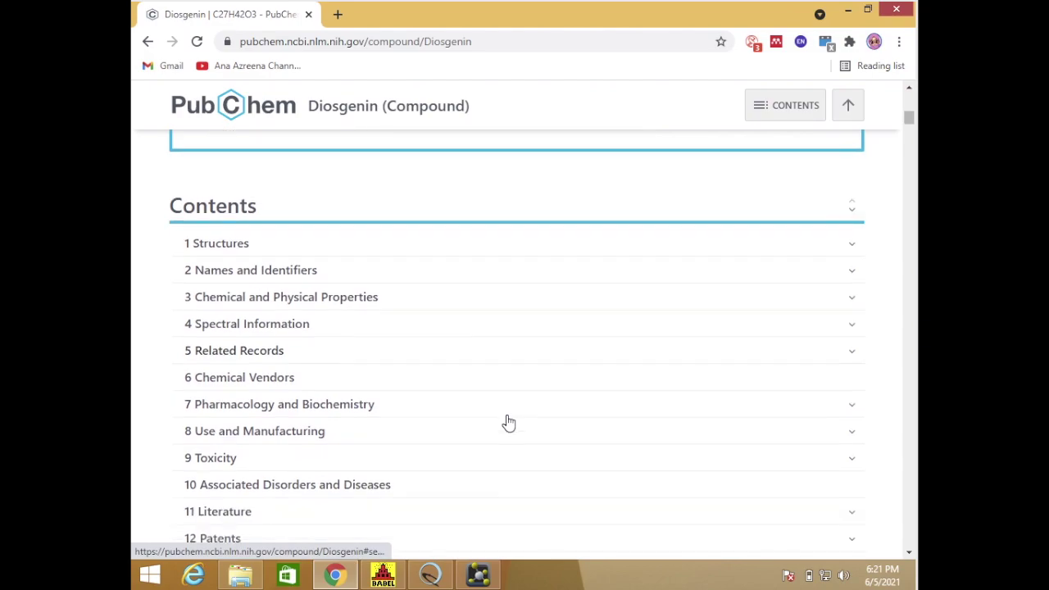
scroll(508, 422, down, 8)
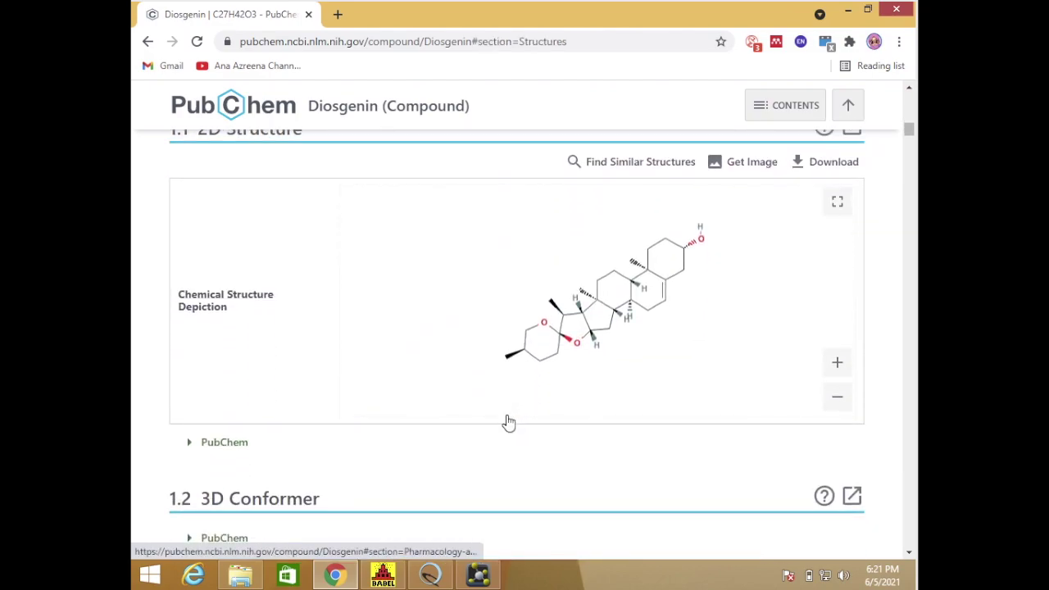
scroll(508, 422, down, 4)
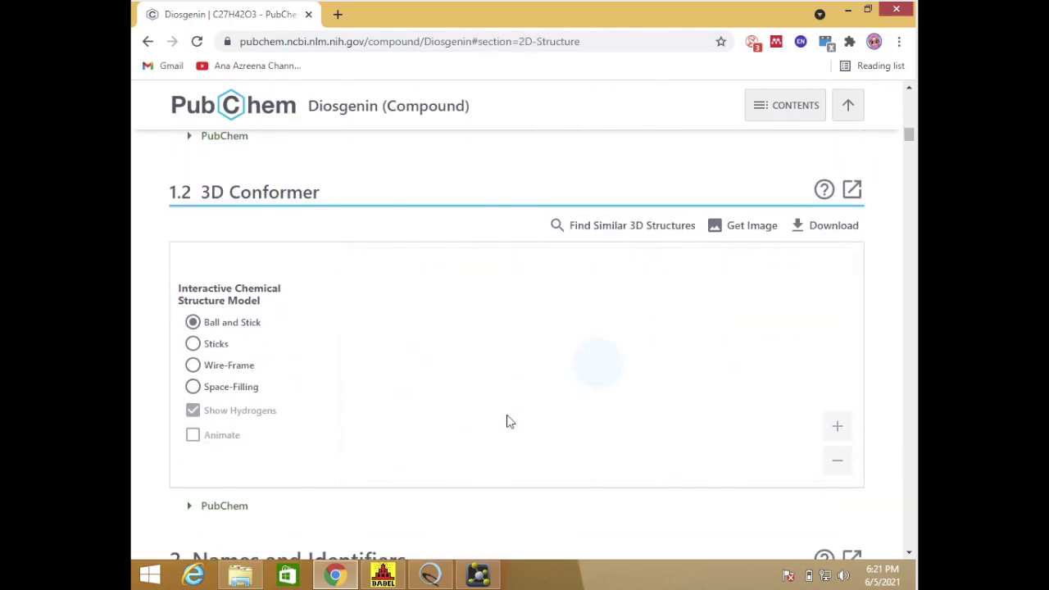
scroll(508, 422, down, 1)
scroll(508, 422, up, 1)
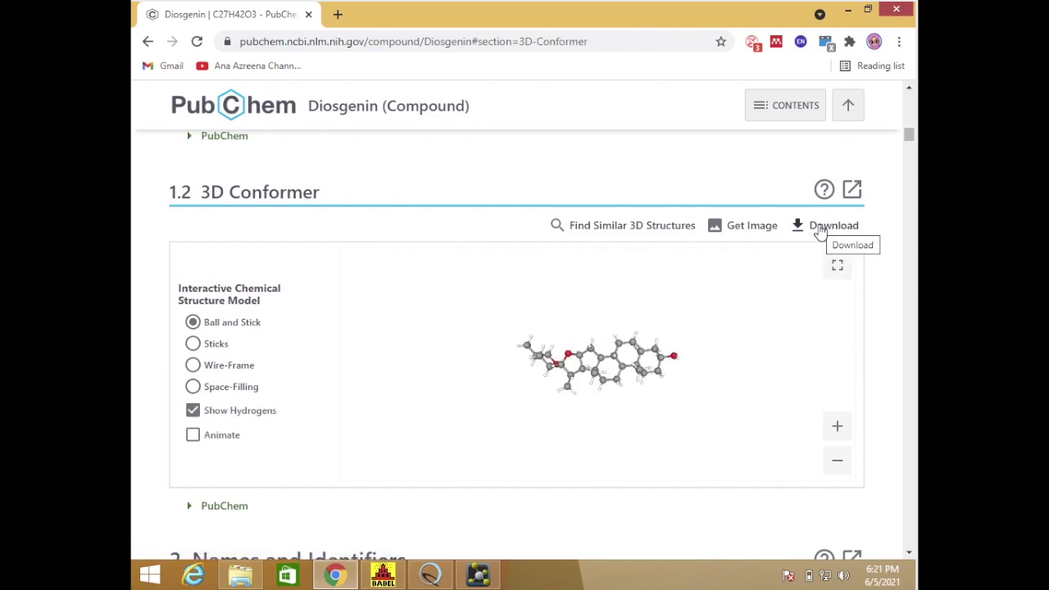
Step: Download the 3D conformer as SDF, saved as Ligand.sdf on the Desktop, and minimise Chrome
click(819, 232)
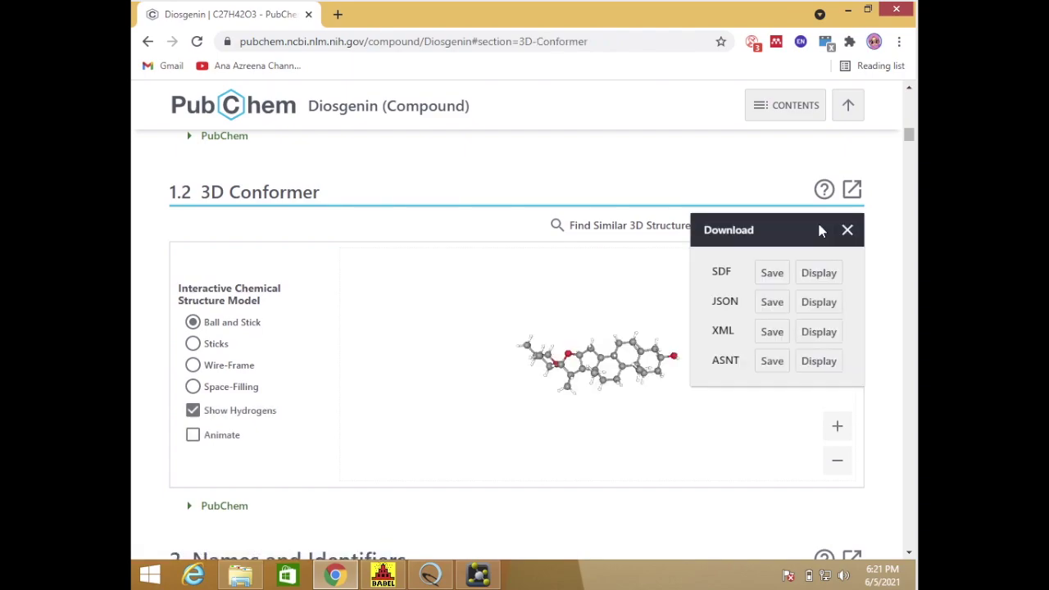
click(771, 277)
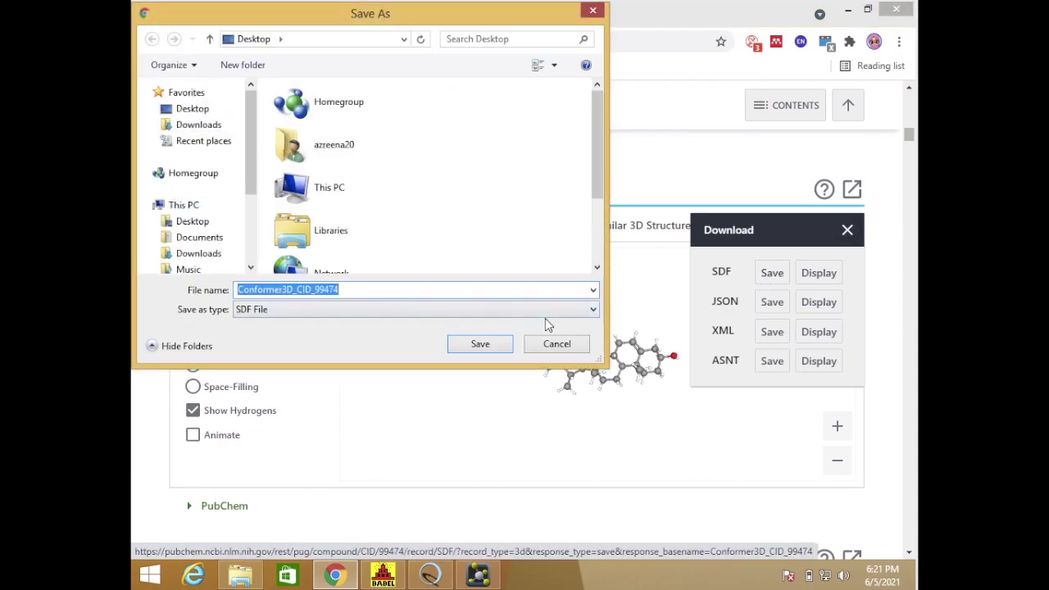
text(Ligand)
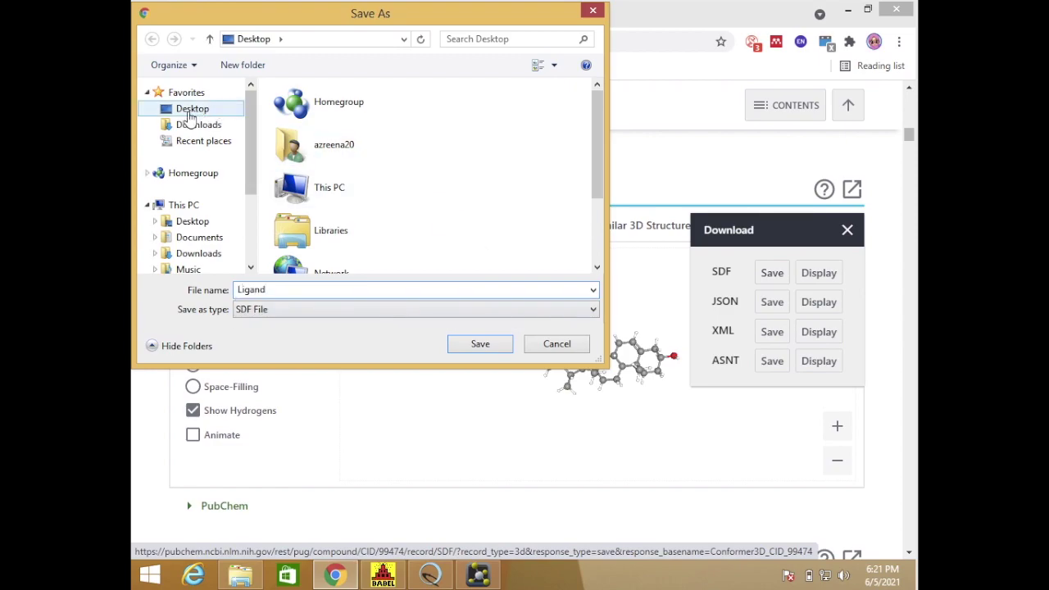
click(190, 111)
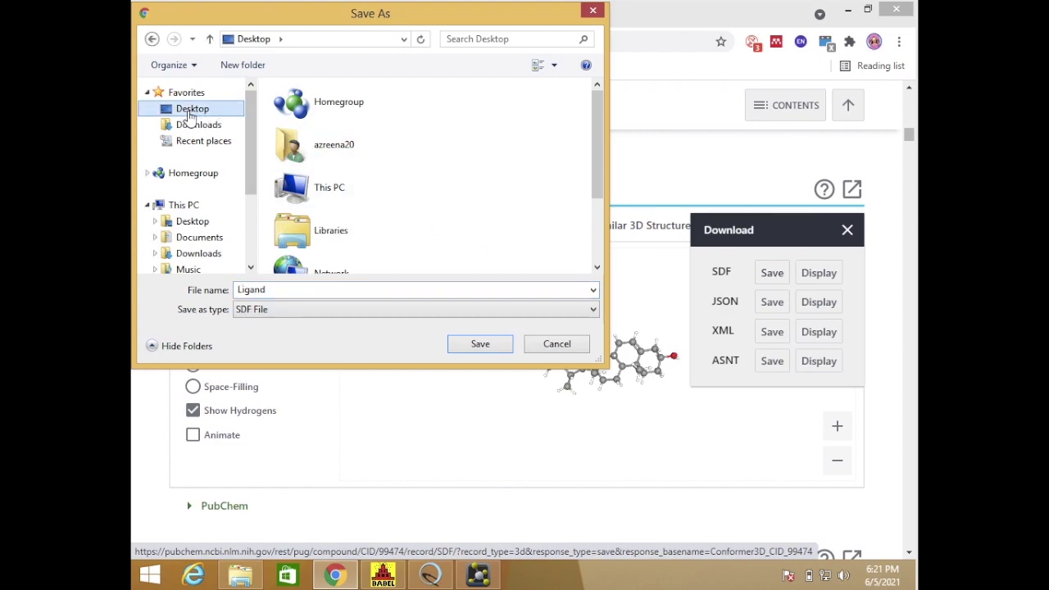
click(481, 344)
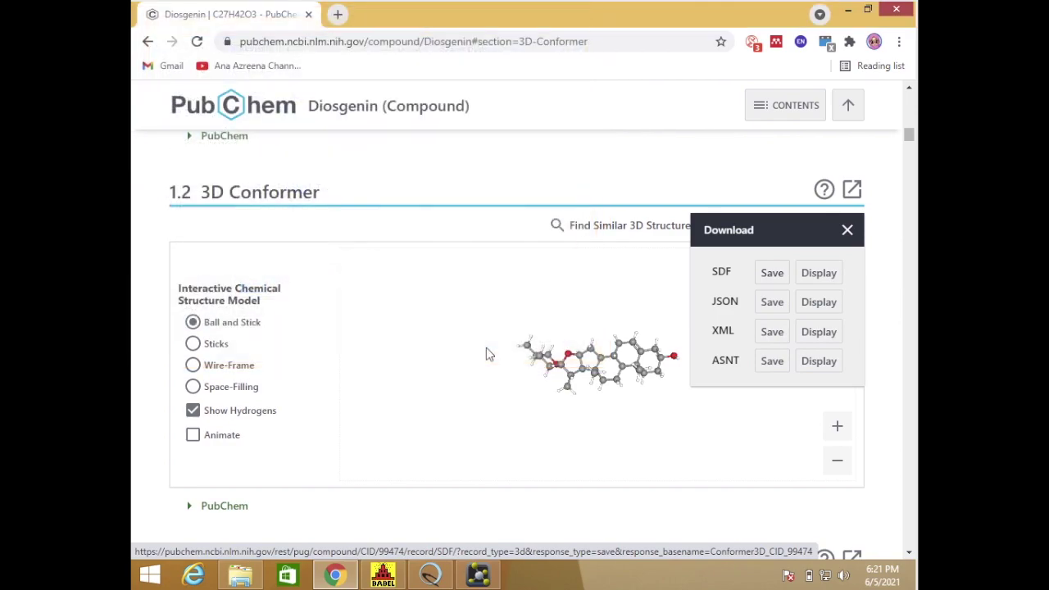
click(848, 10)
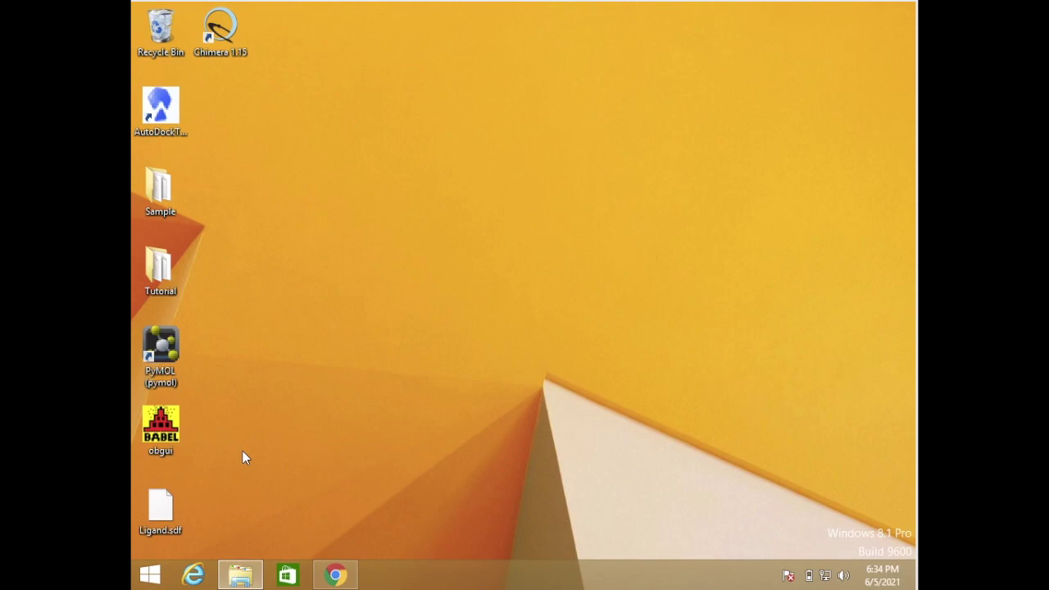
double_click(167, 440)
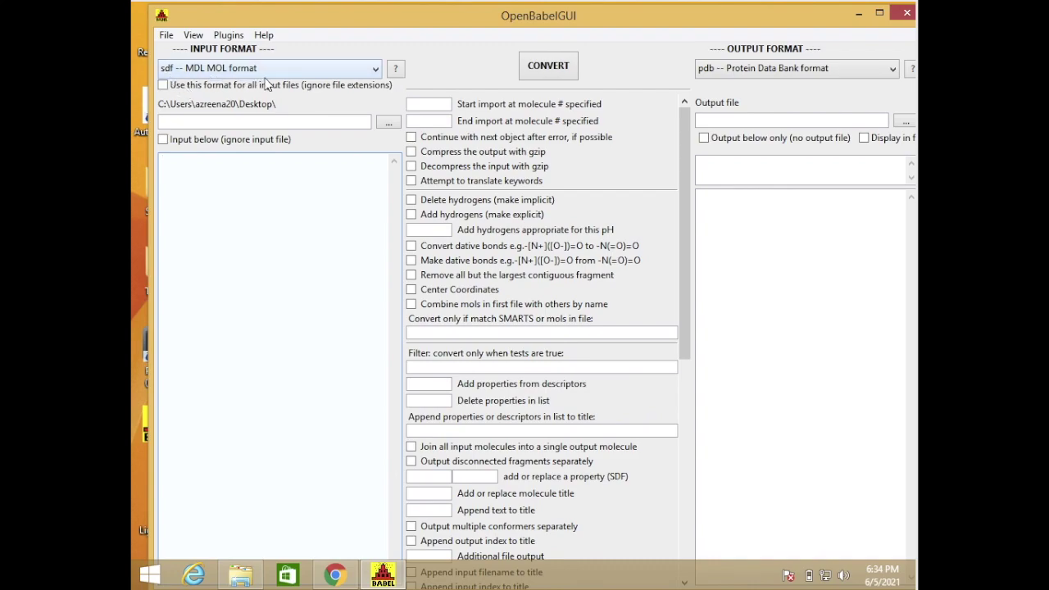
Step: Keep sdf as the input format and load Ligand.sdf from the desktop as Open Babel's input
click(376, 70)
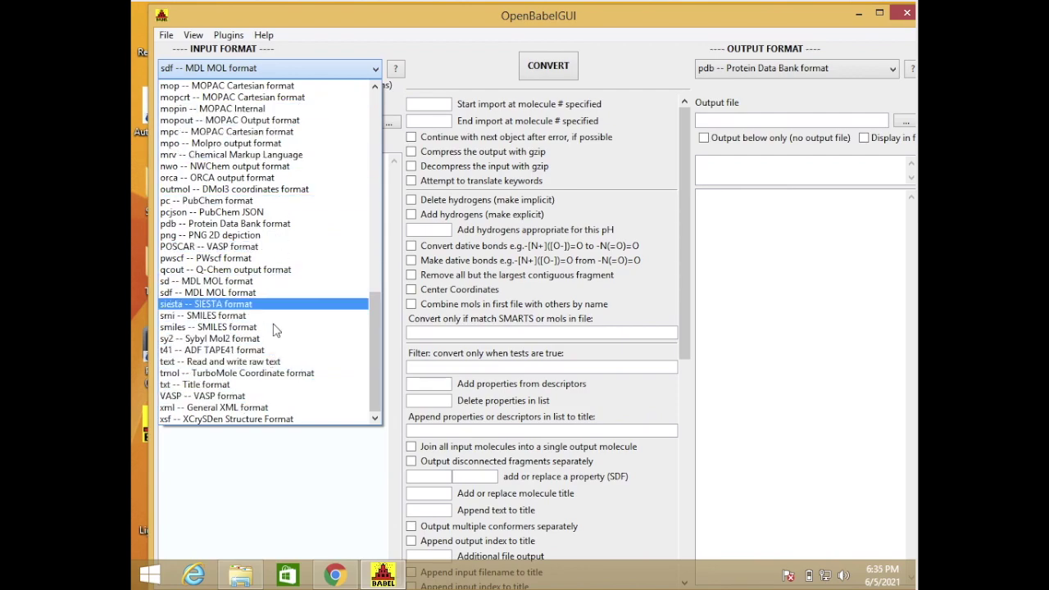
click(275, 499)
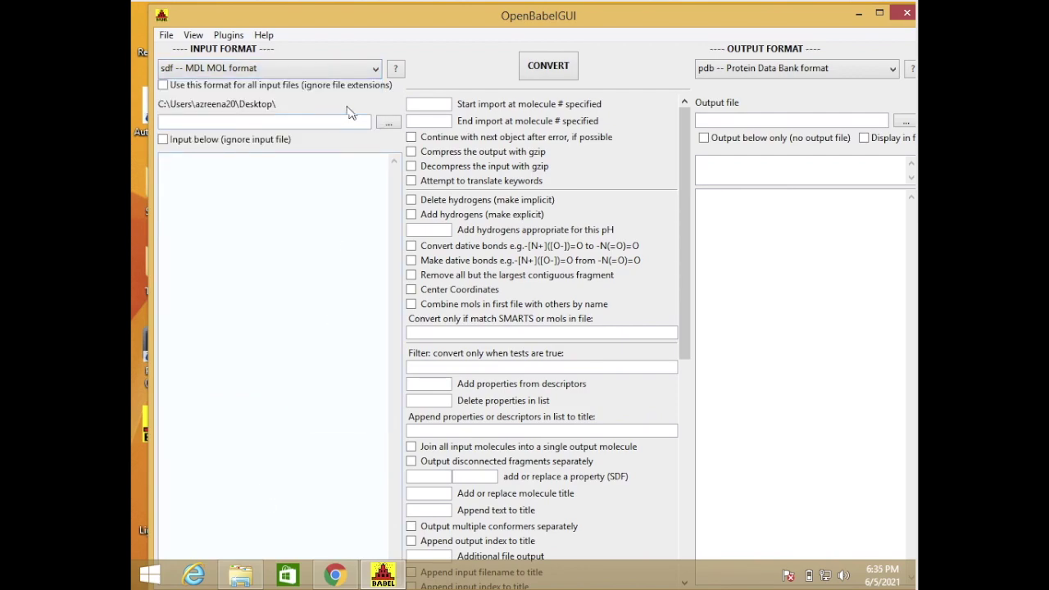
click(391, 125)
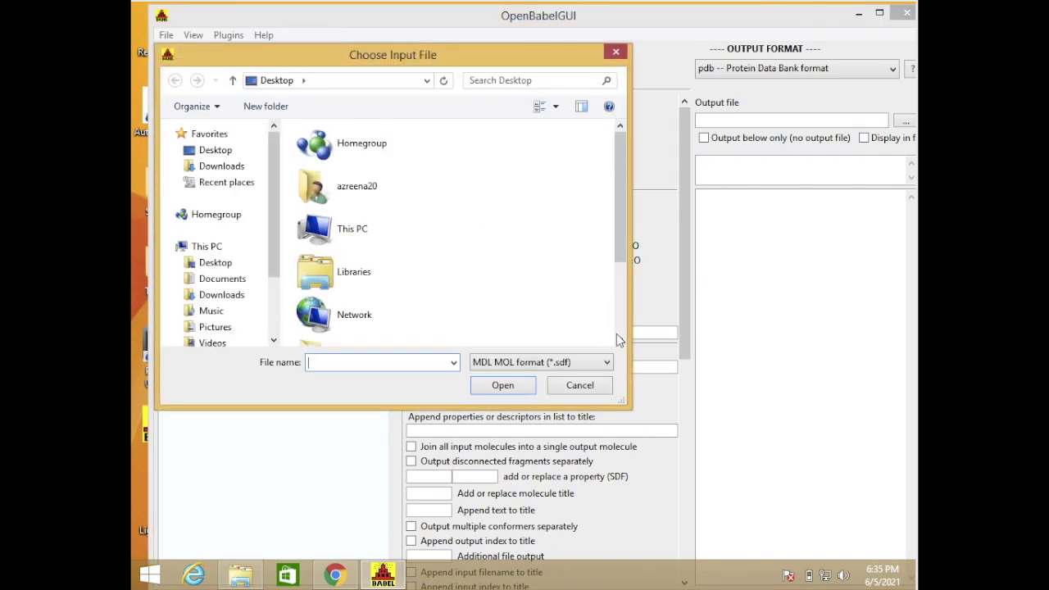
click(621, 342)
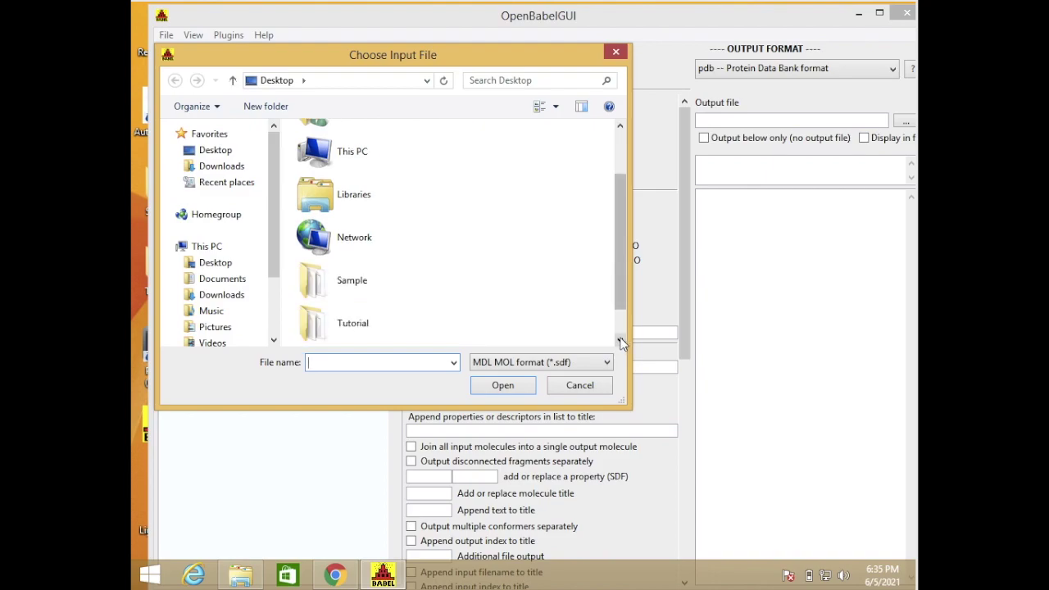
click(620, 343)
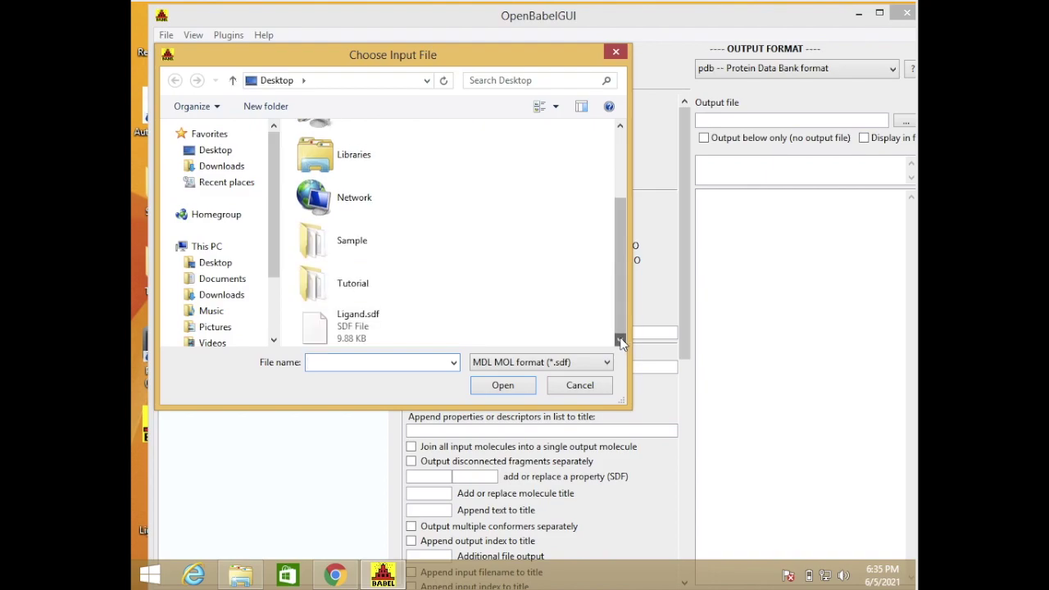
double_click(342, 327)
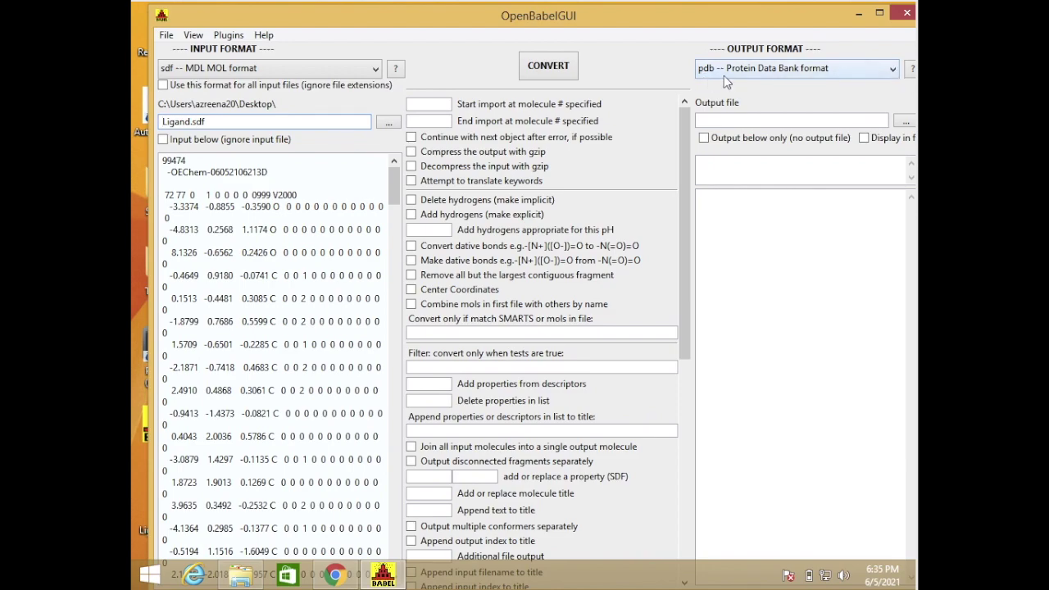
Step: Keep pdb as the output format and name the output file 'Ligand Openbabel' on the desktop
click(891, 72)
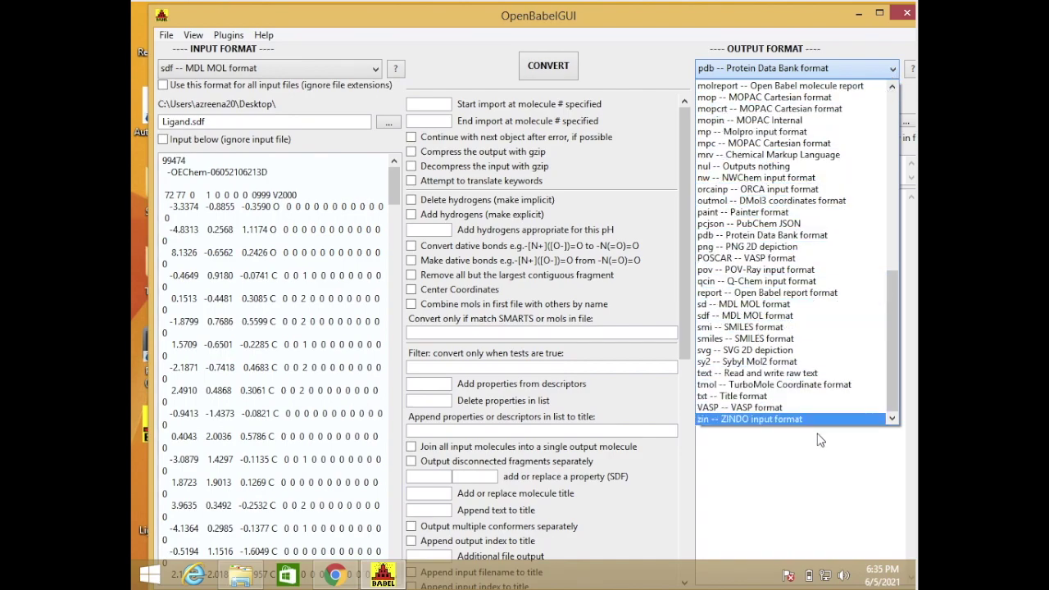
click(815, 463)
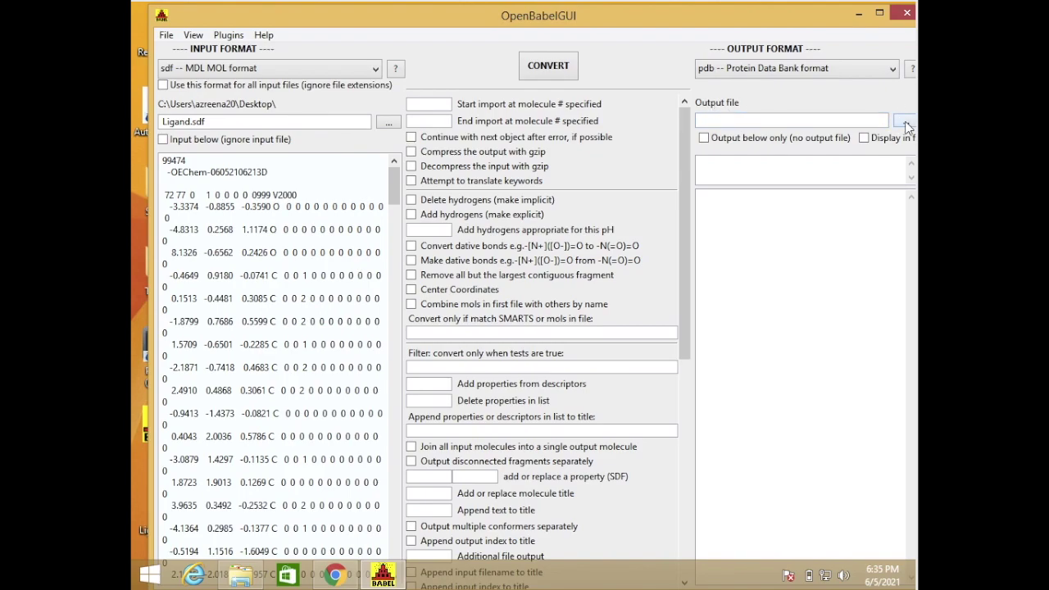
click(905, 122)
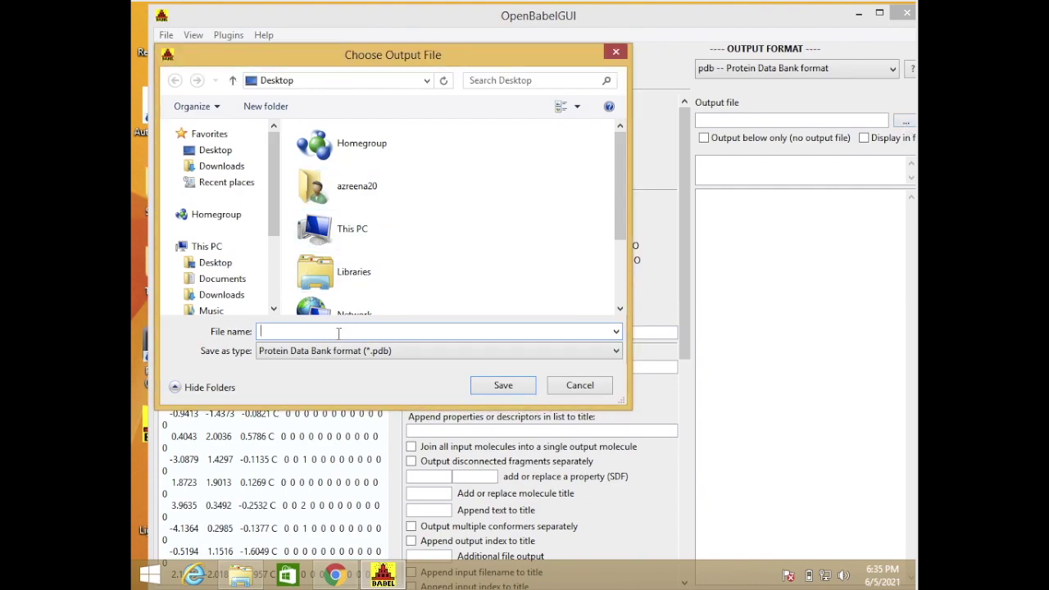
text(Li)
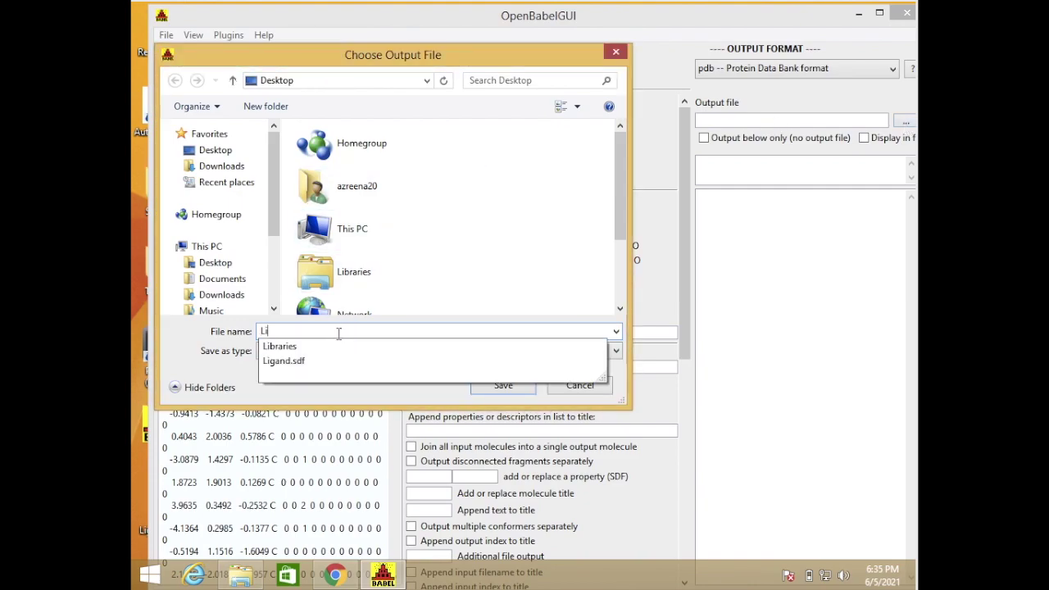
text(gand Open)
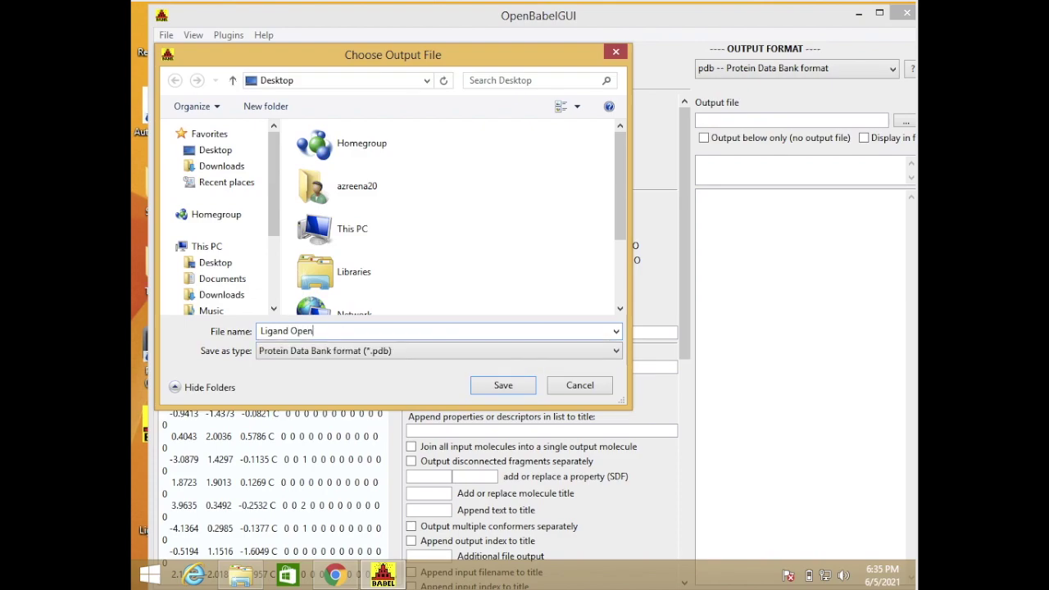
text(babel)
click(504, 385)
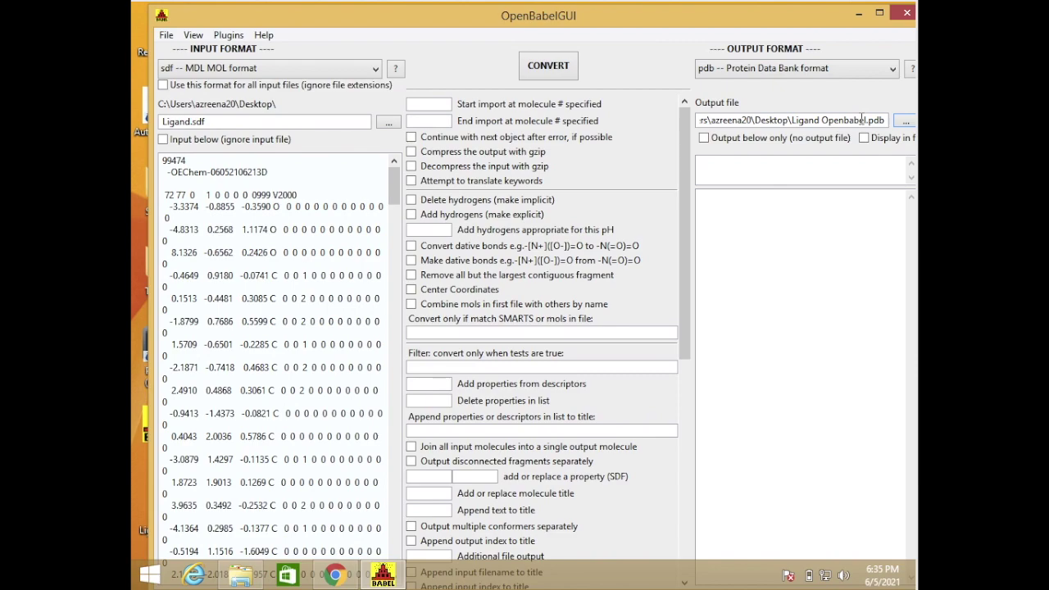
Step: Run the SDF-to-PDB conversion (1 molecule converted) and minimise OpenBabelGUI
click(548, 70)
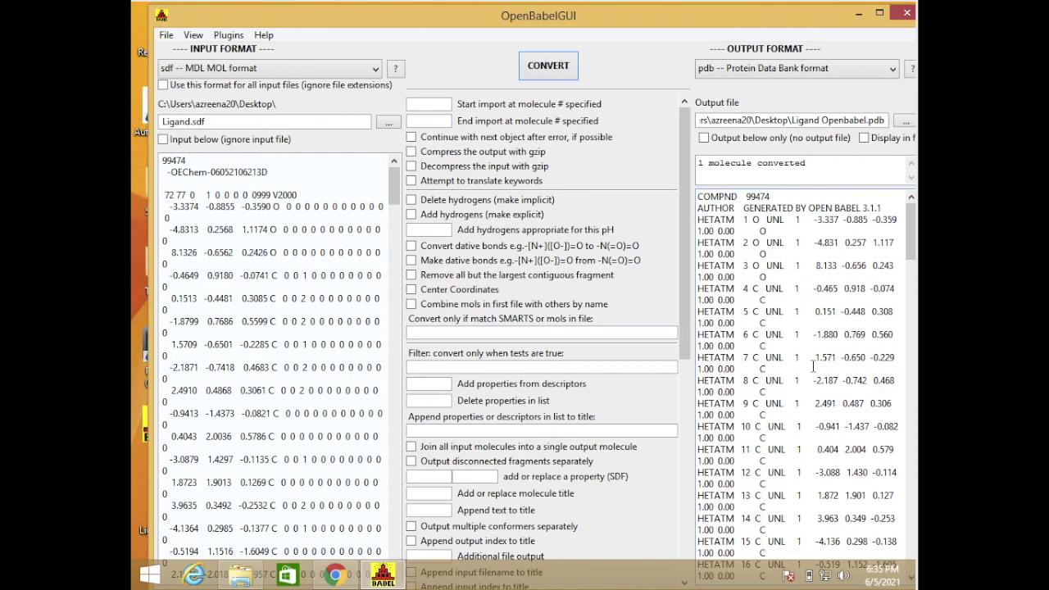
click(857, 14)
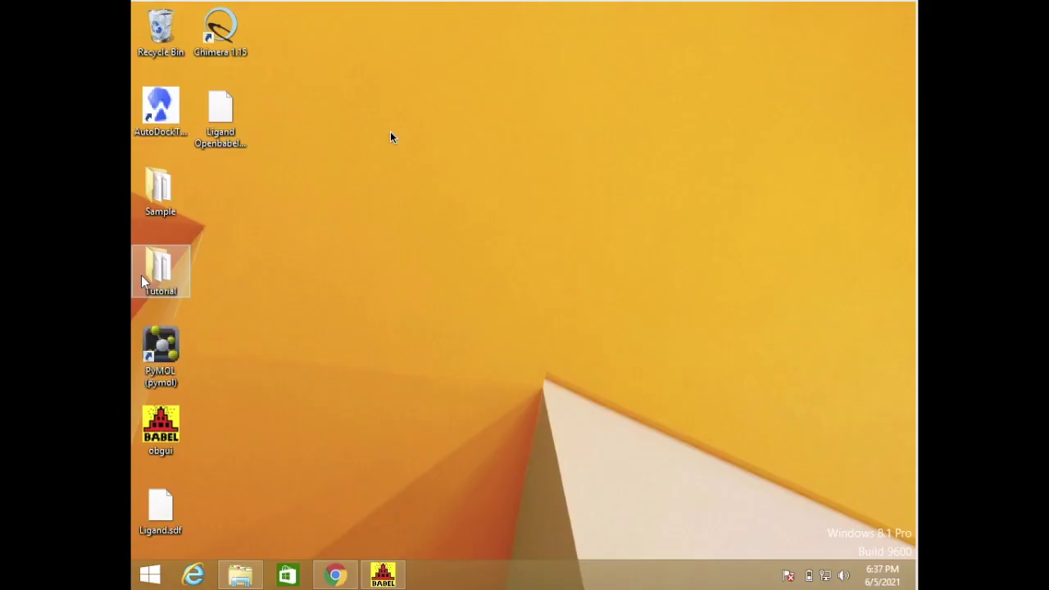
Step: Launch UCSF Chimera 1.15 from its desktop shortcut
double_click(229, 30)
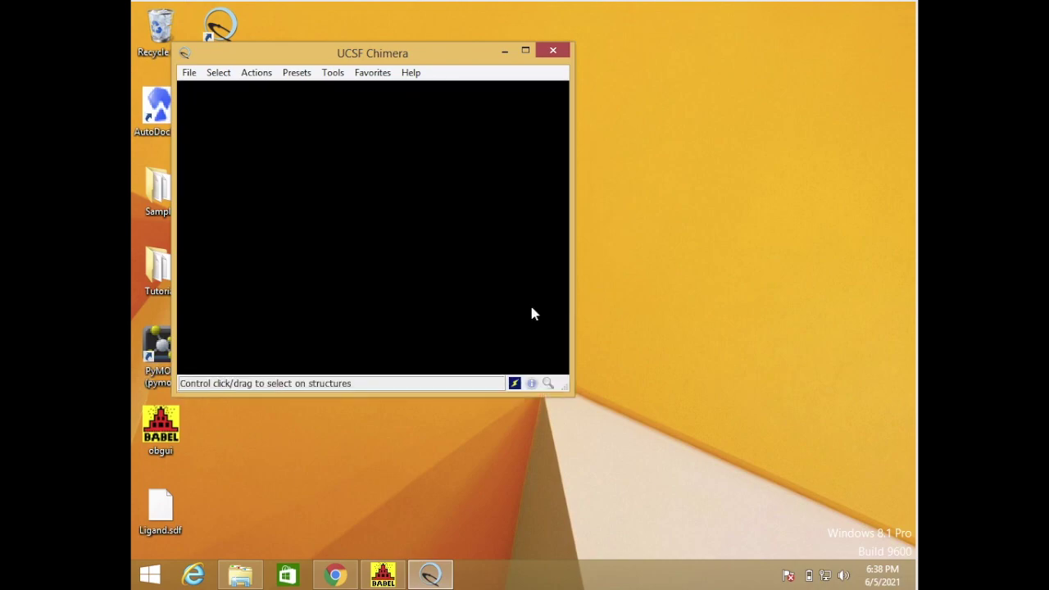
Step: Maximise Chimera and open Ligand.sdf through File > Open
click(525, 51)
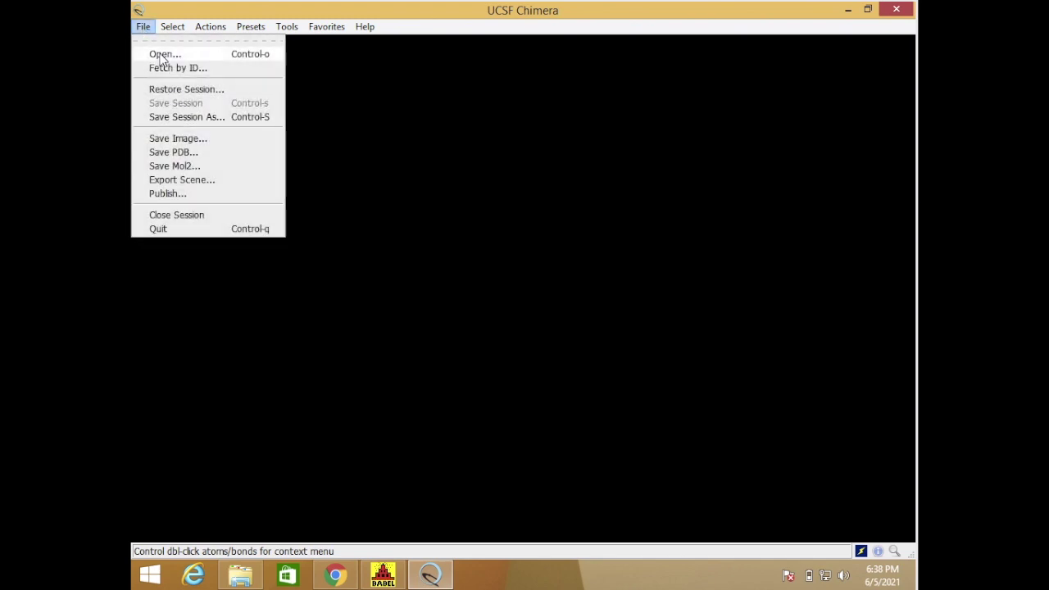
click(160, 56)
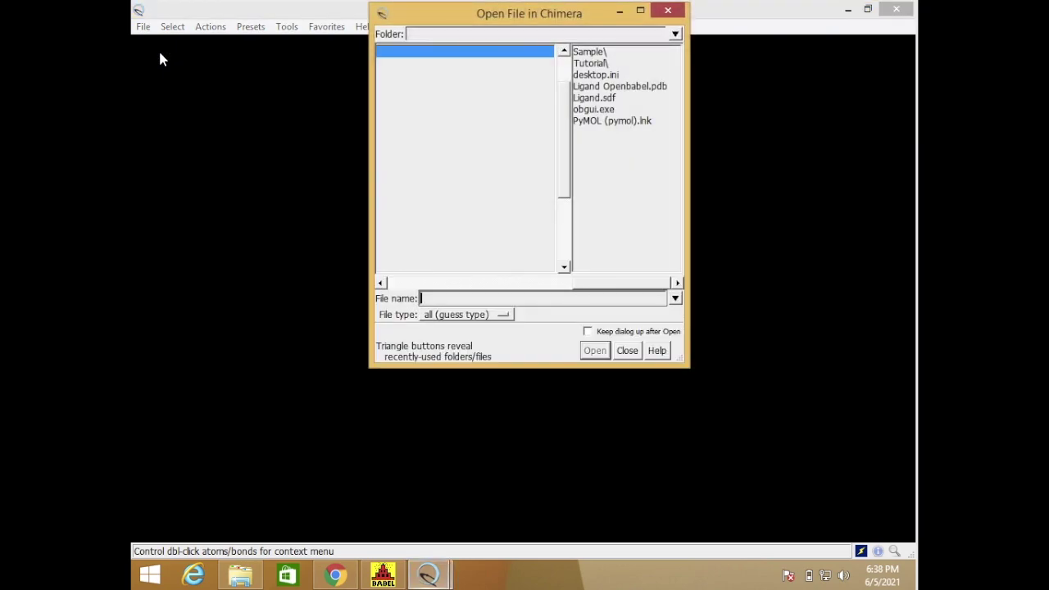
click(597, 99)
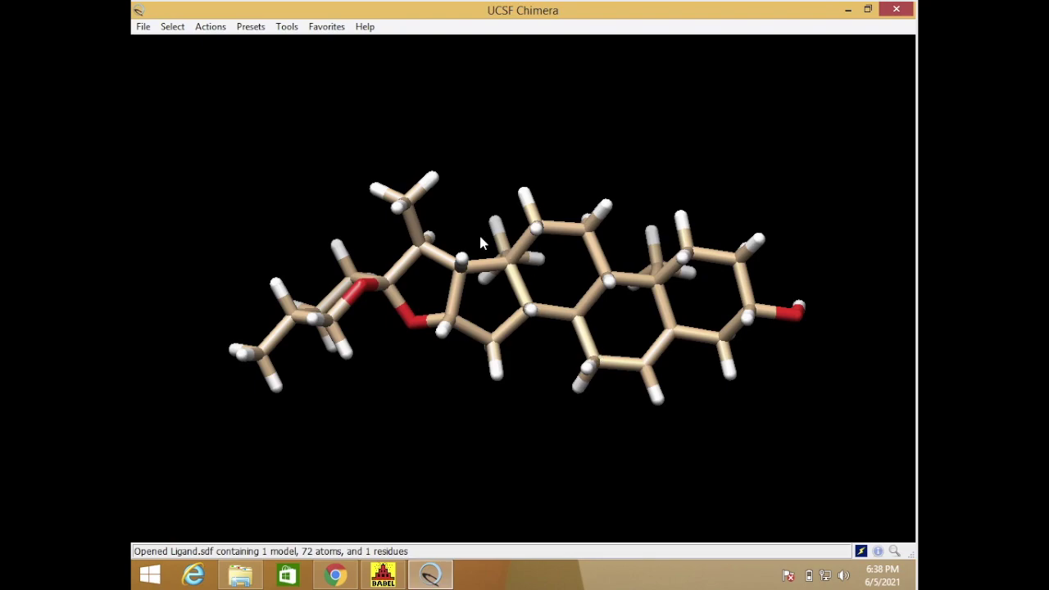
scroll(439, 229, down, 2)
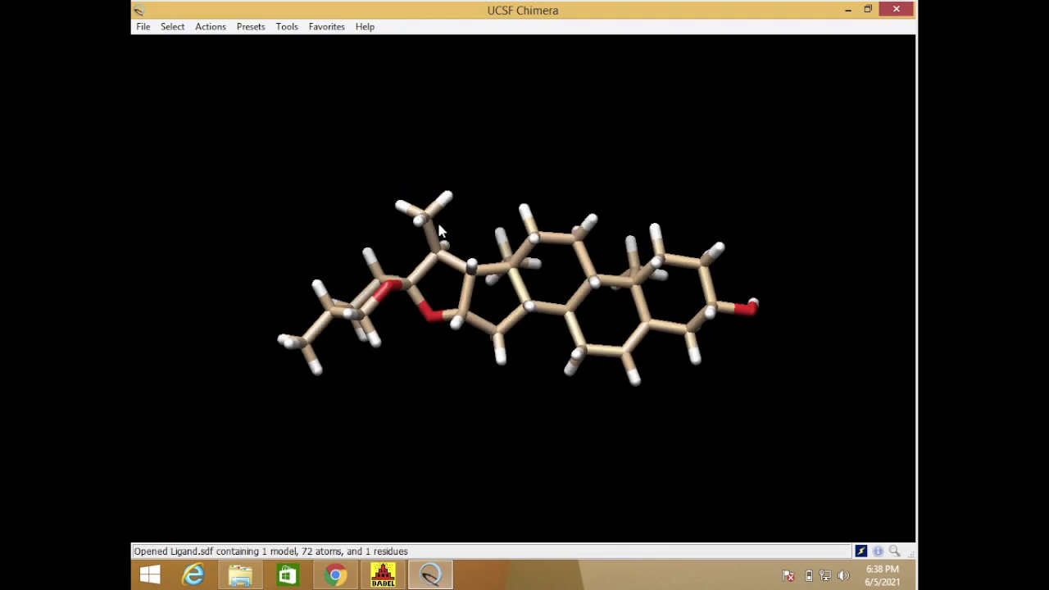
drag(439, 231, 427, 328)
drag(524, 257, 543, 173)
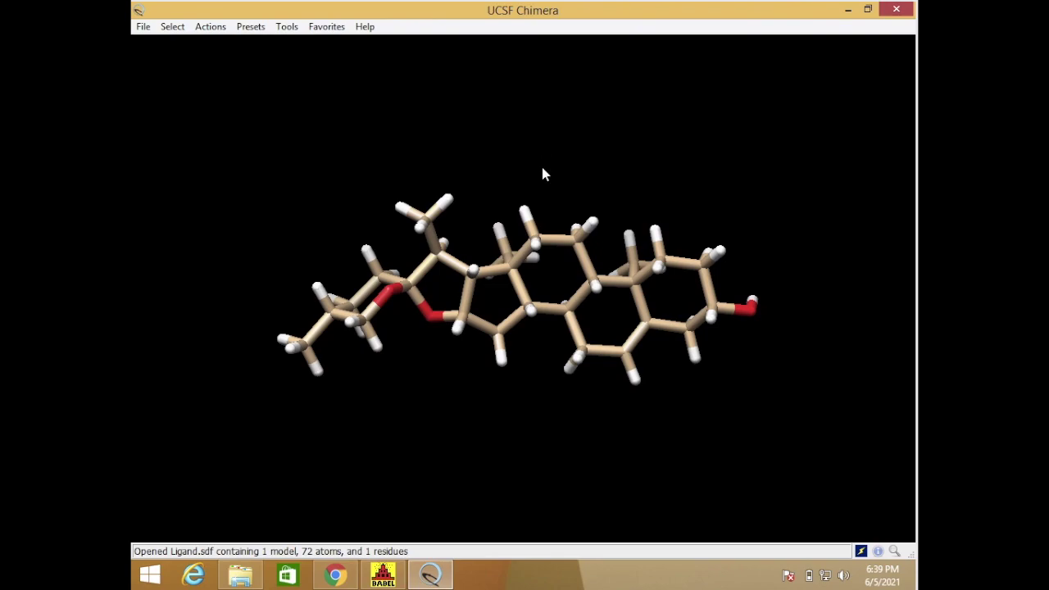
Step: Save the ligand via File > Save PDB as 'Ligan chimera', then minimise Chimera
click(144, 28)
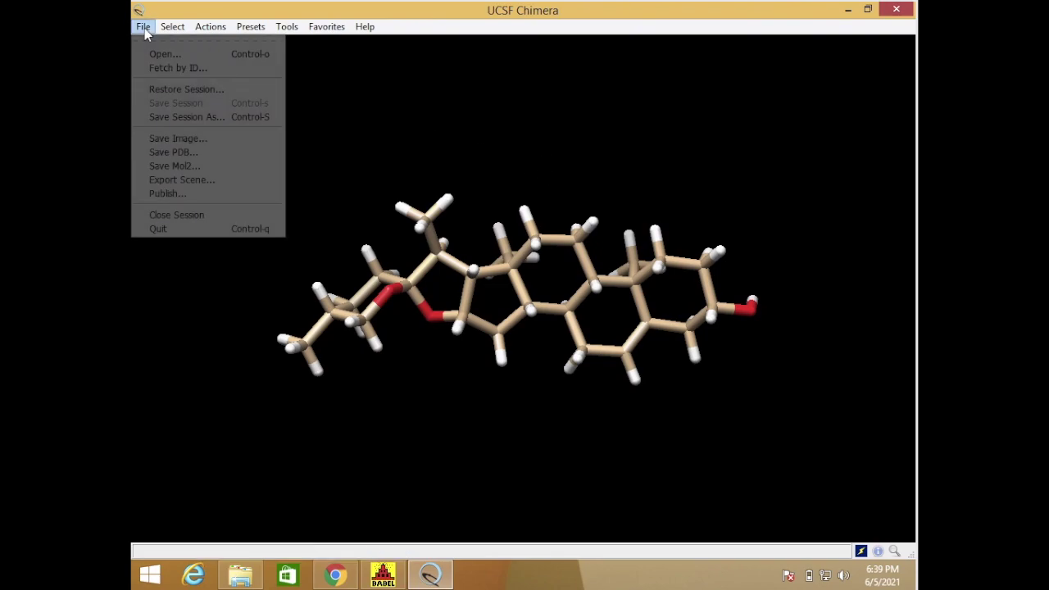
click(173, 152)
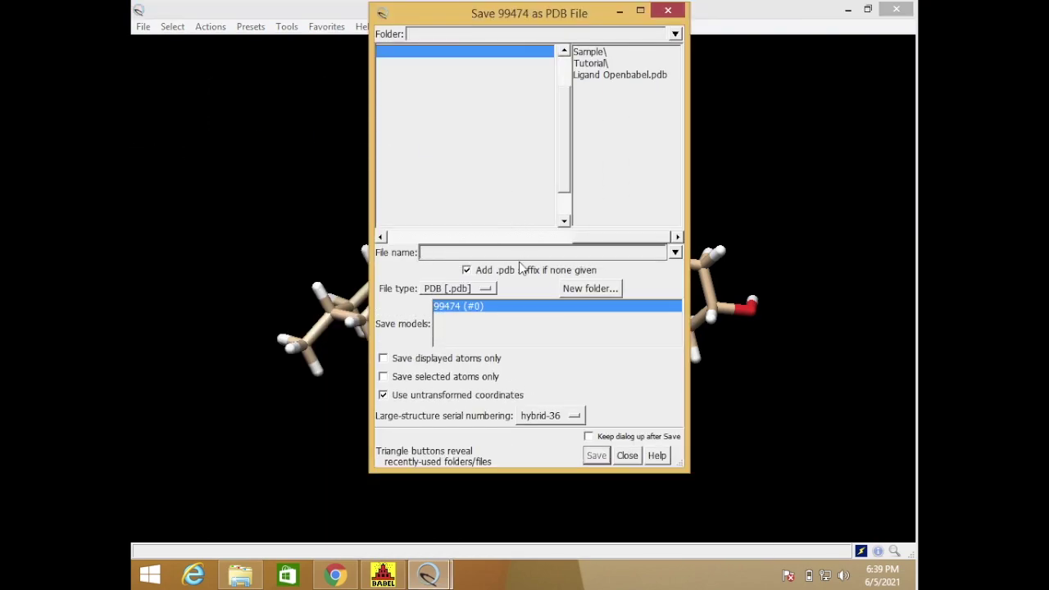
text(Ligan chimea)
key(BackSpace)
text(ra)
click(597, 455)
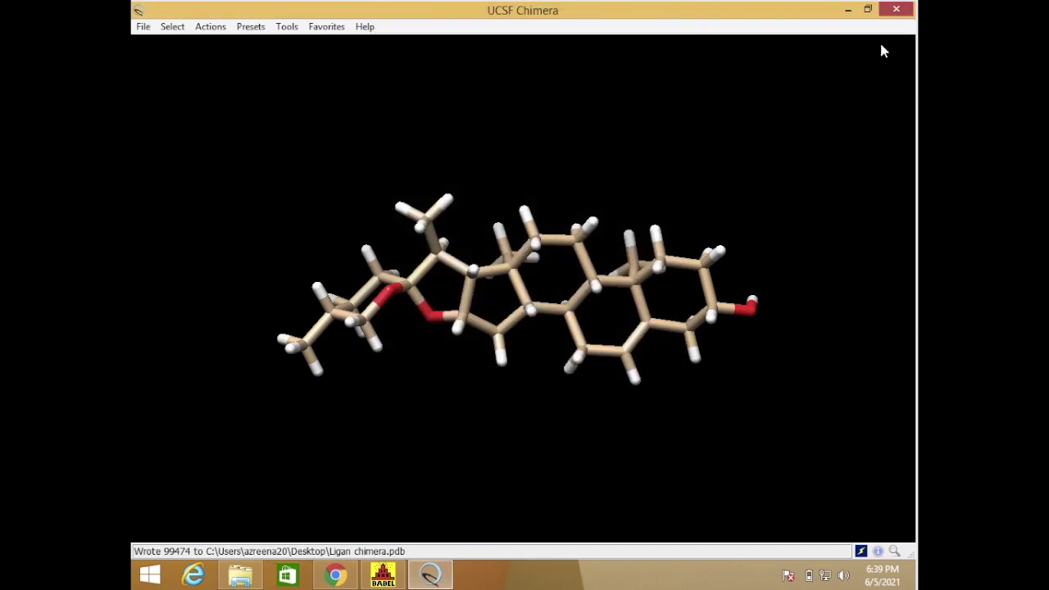
click(849, 10)
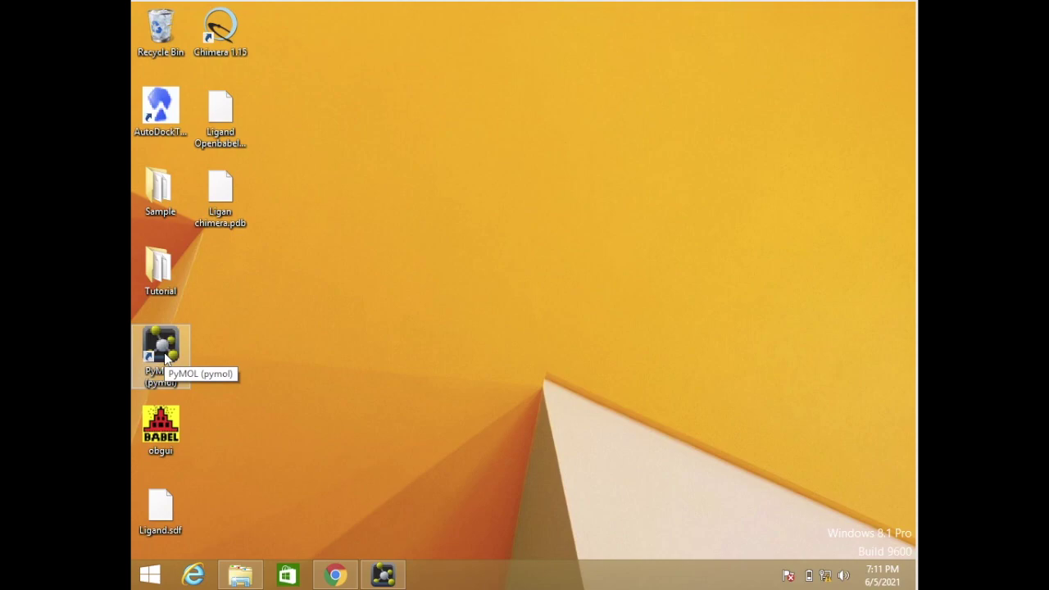
Step: Launch PyMOL from its desktop shortcut
double_click(165, 355)
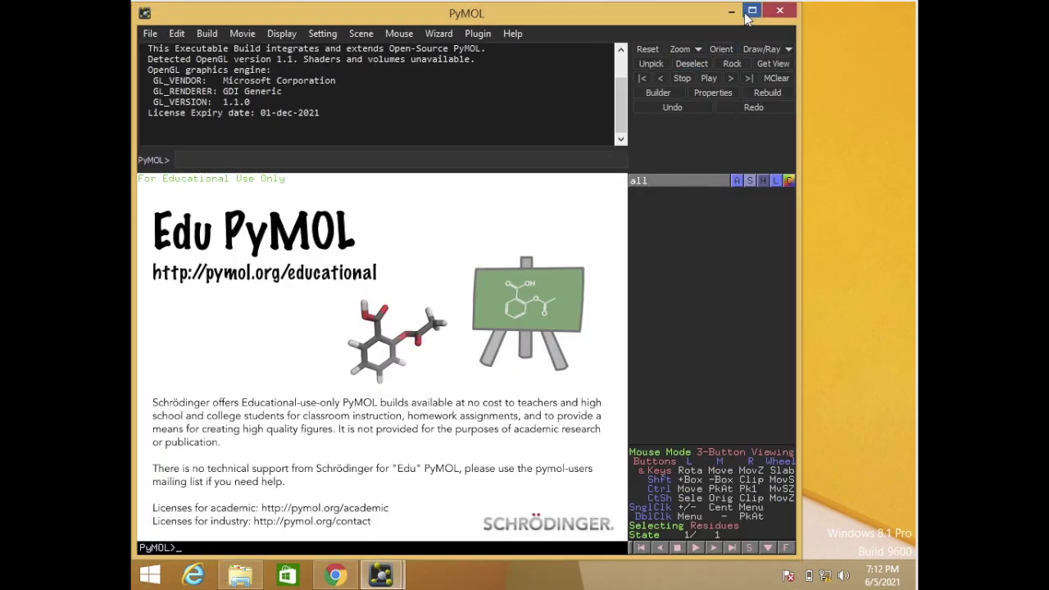
Step: Maximize PyMOL and open Ligand.sdf from the Desktop as the object Ligand
click(751, 10)
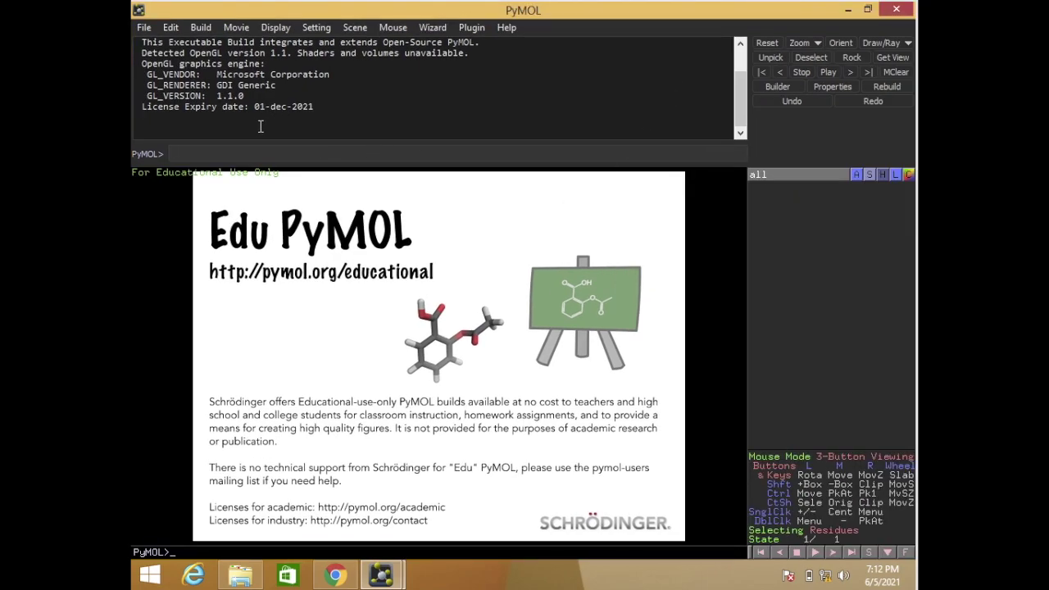
click(144, 28)
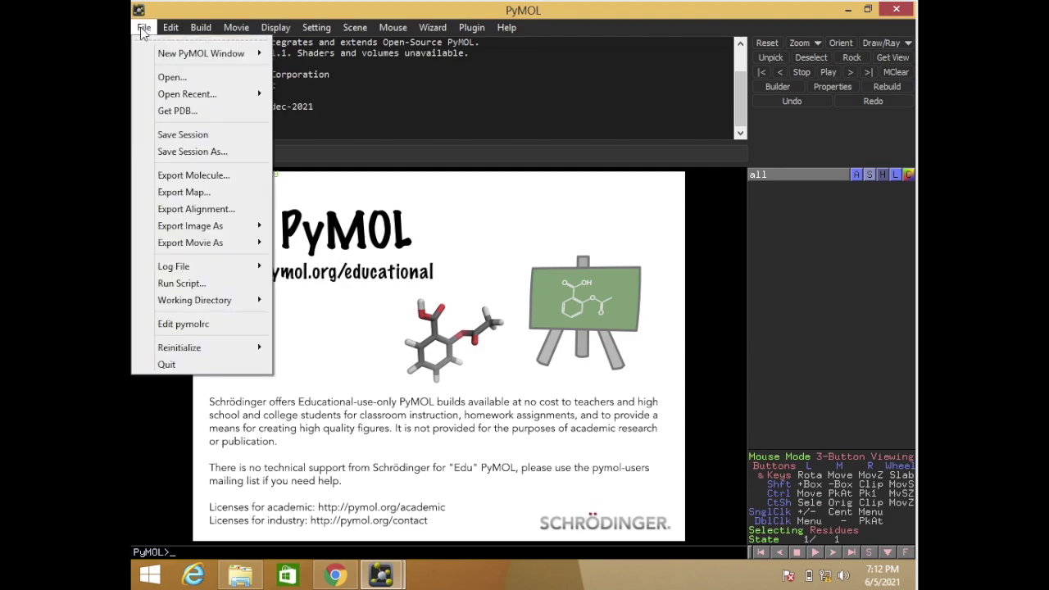
click(168, 78)
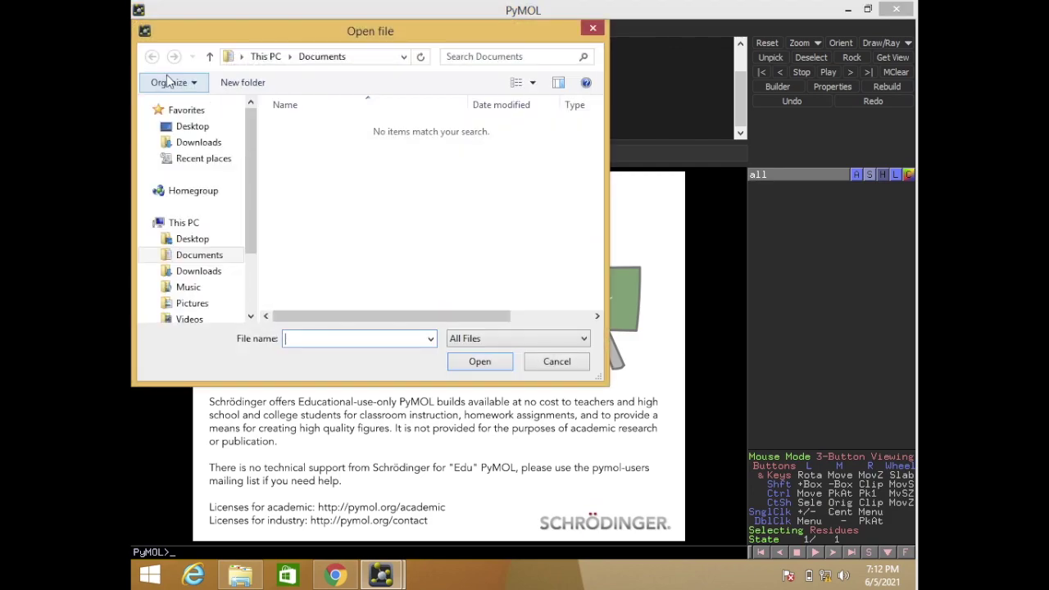
click(205, 240)
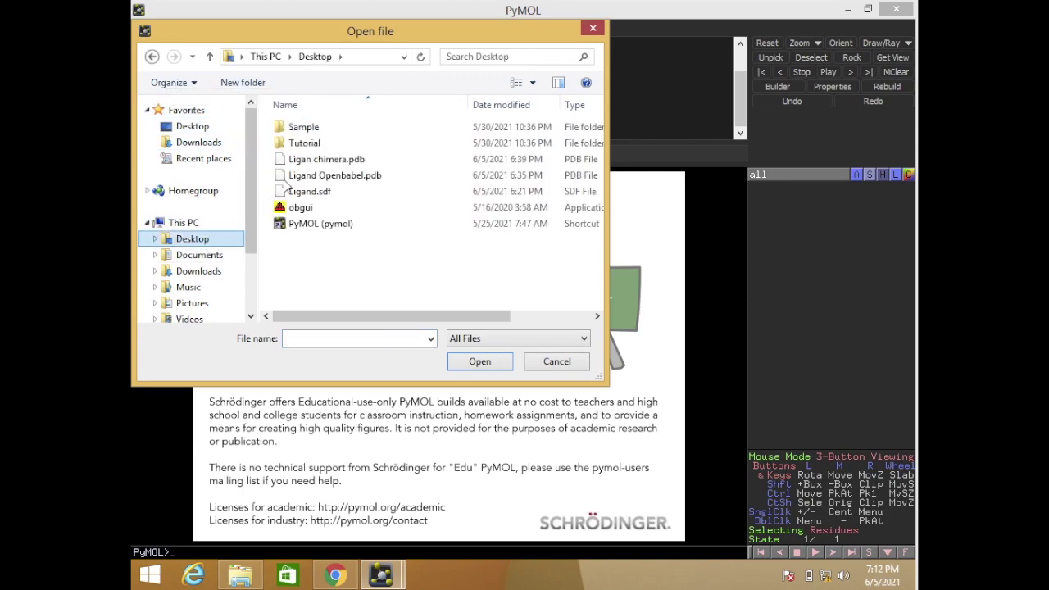
click(315, 193)
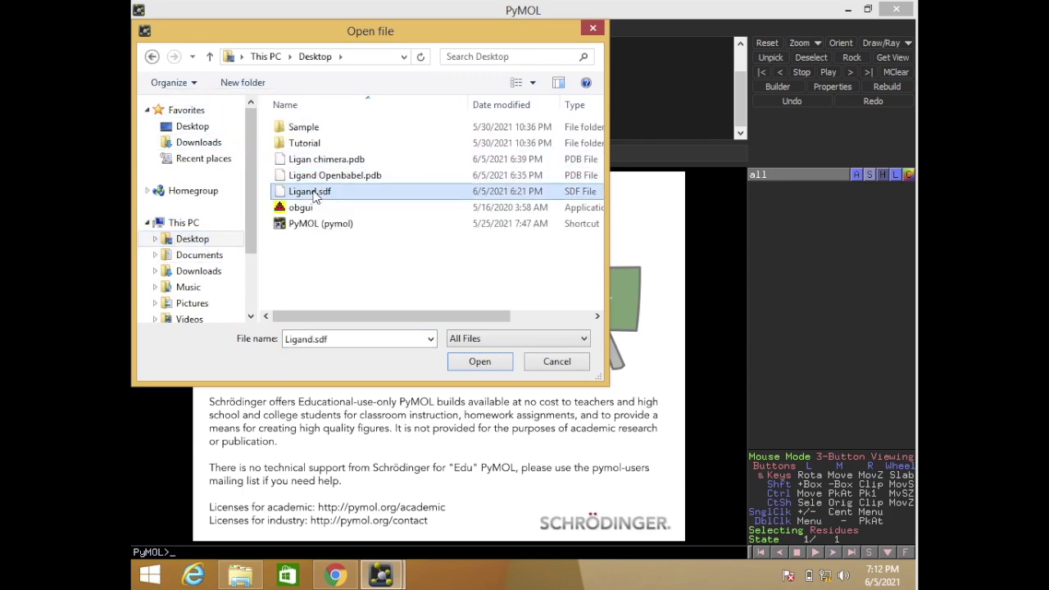
click(314, 194)
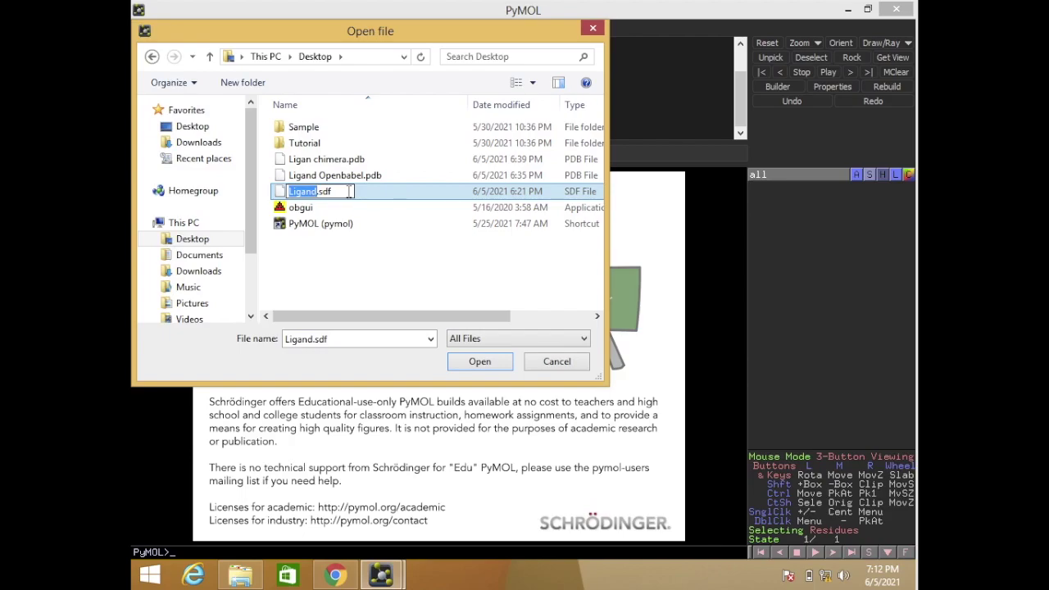
double_click(380, 198)
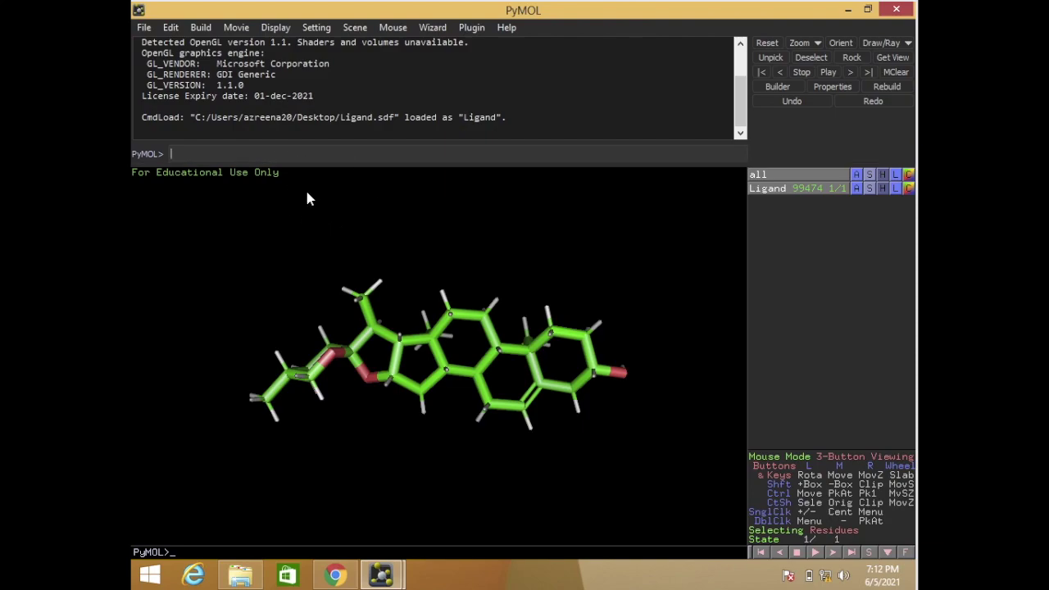
Step: Start File > Export Molecule for the ligand, view PDB Options, and proceed to Save
click(143, 30)
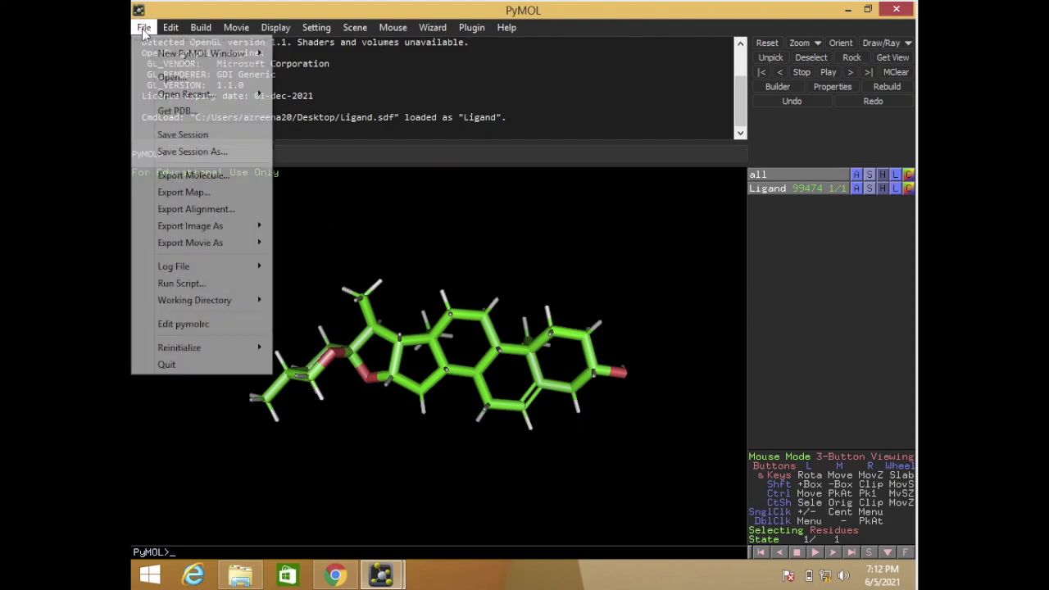
click(181, 175)
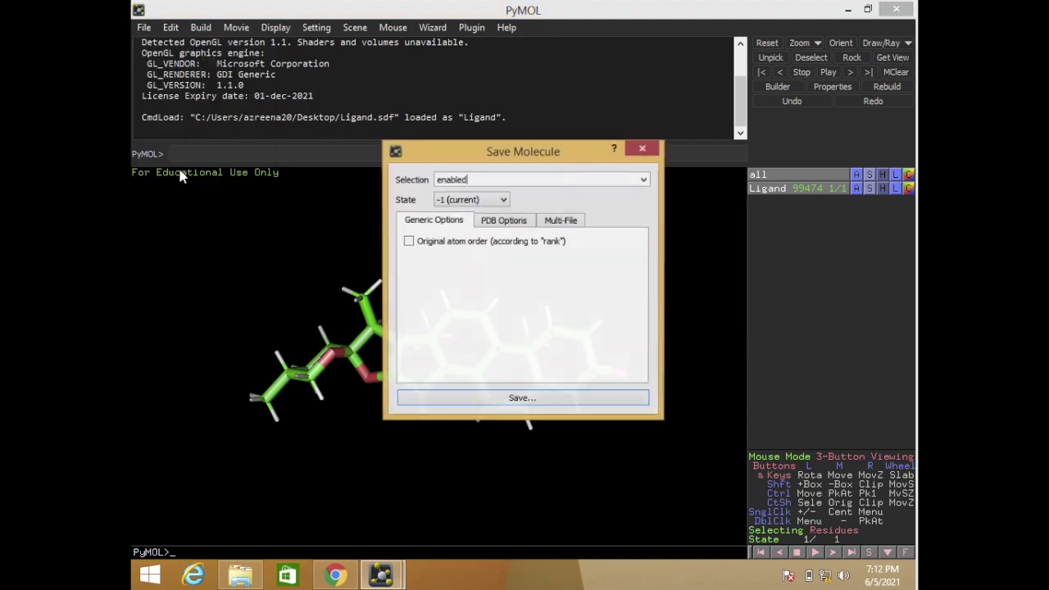
click(514, 224)
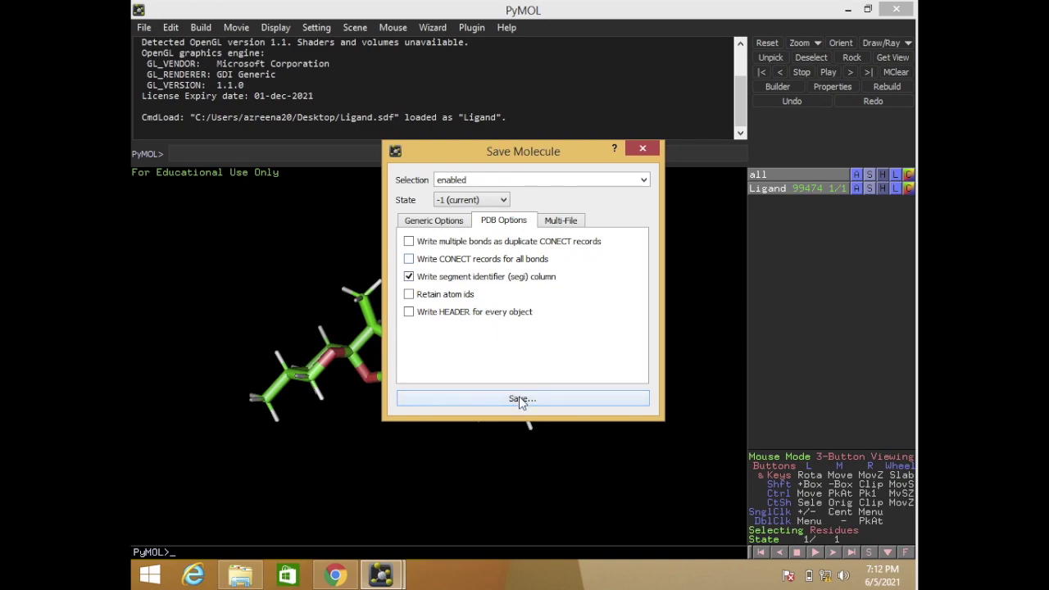
click(519, 400)
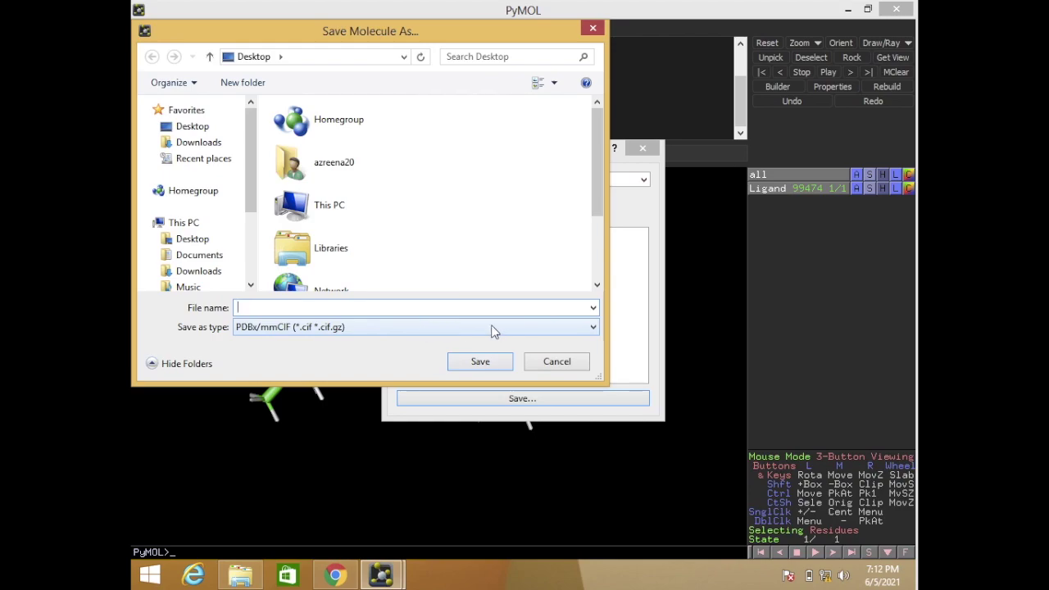
Step: Save the ligand in PDB format as 'ligand pymol.pdb' on the Desktop
click(588, 328)
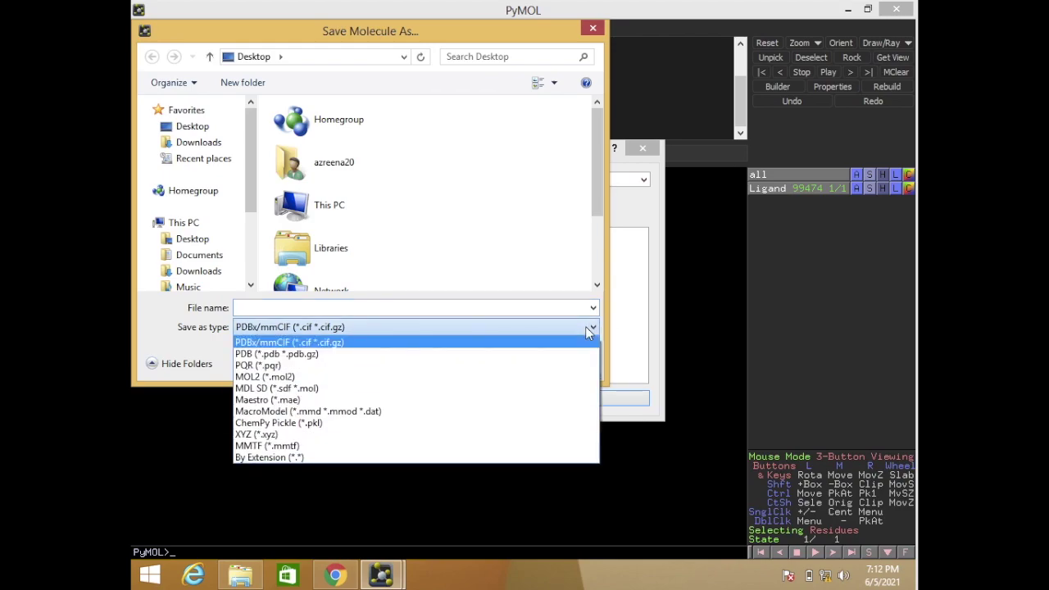
click(347, 361)
click(399, 306)
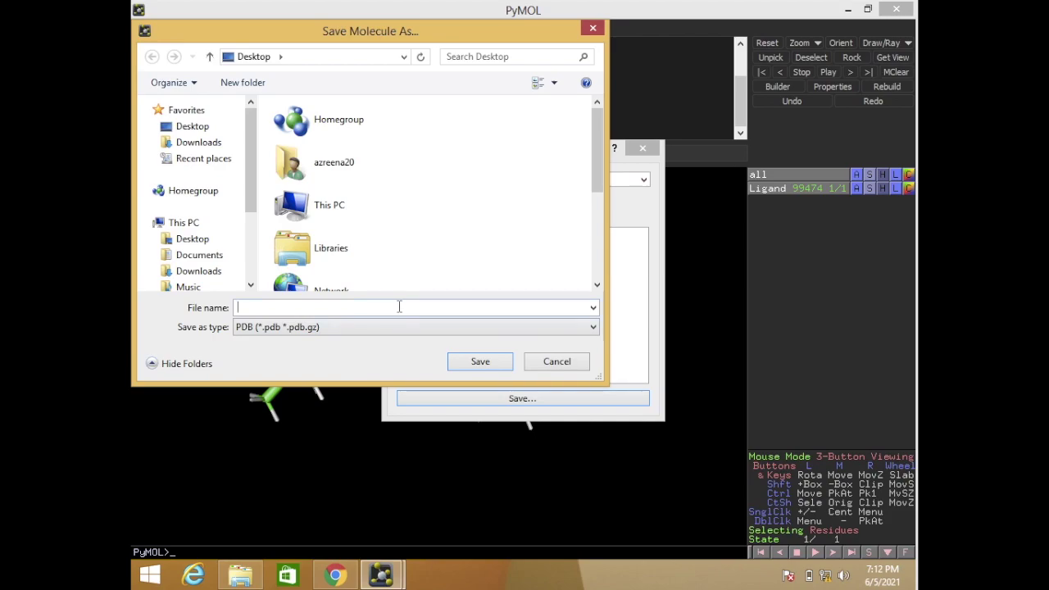
text(ligand)
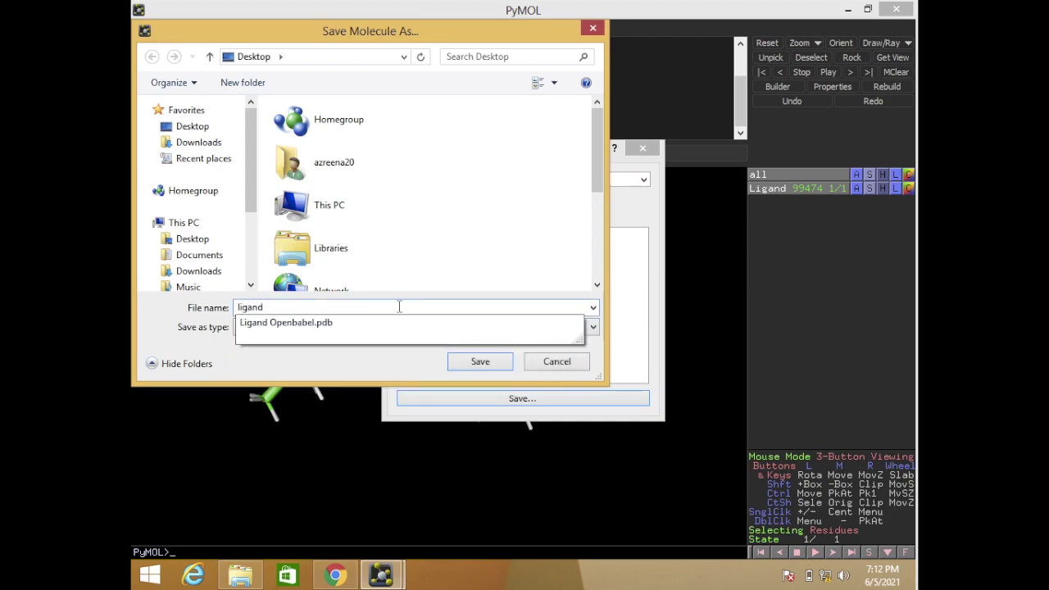
text( pymol)
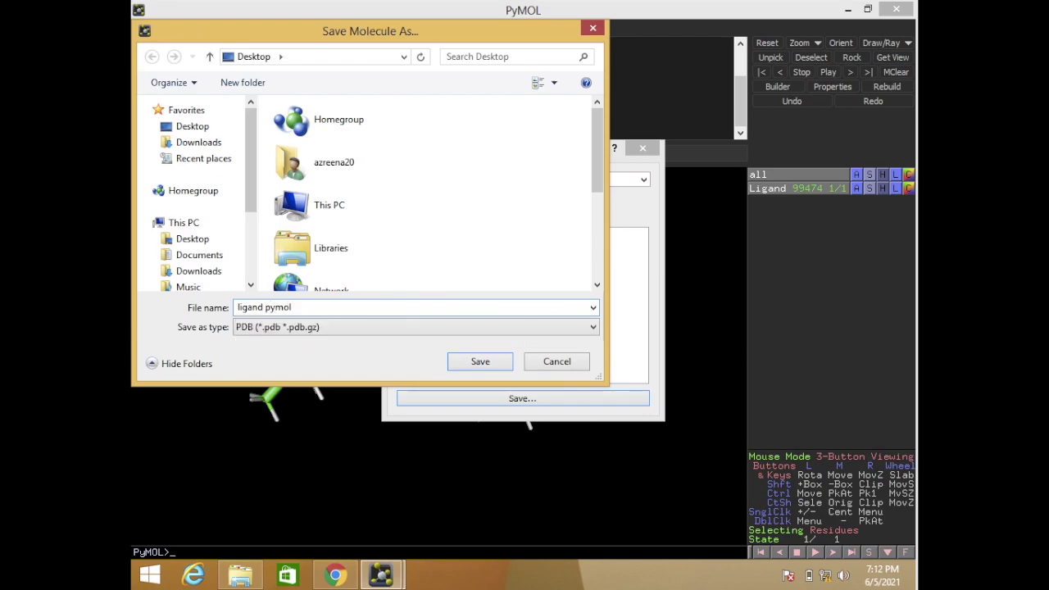
click(480, 361)
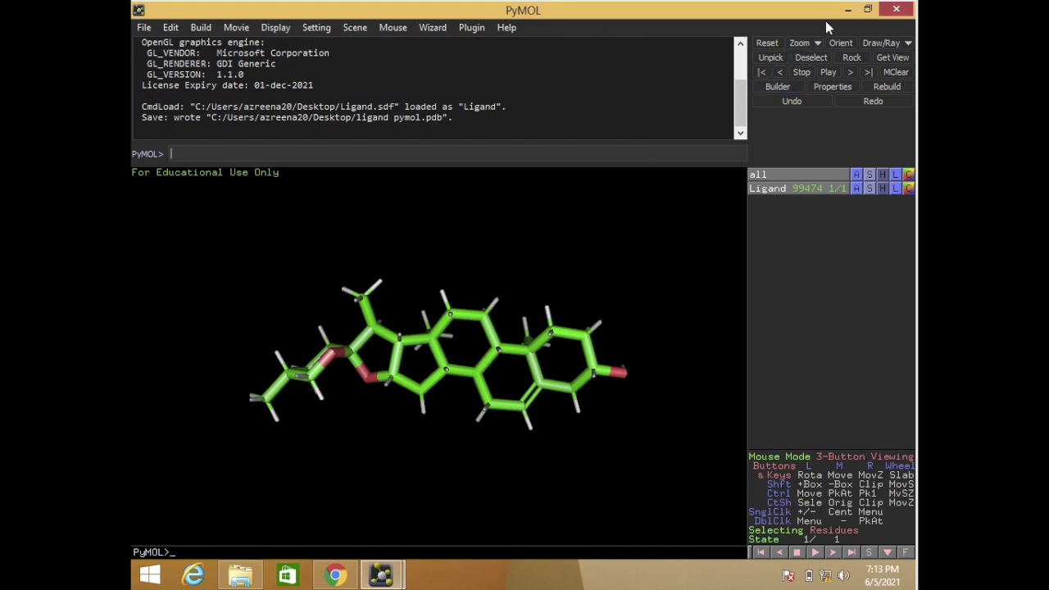
Step: Minimize PyMOL to show the three ligand PDB files on the desktop
click(846, 11)
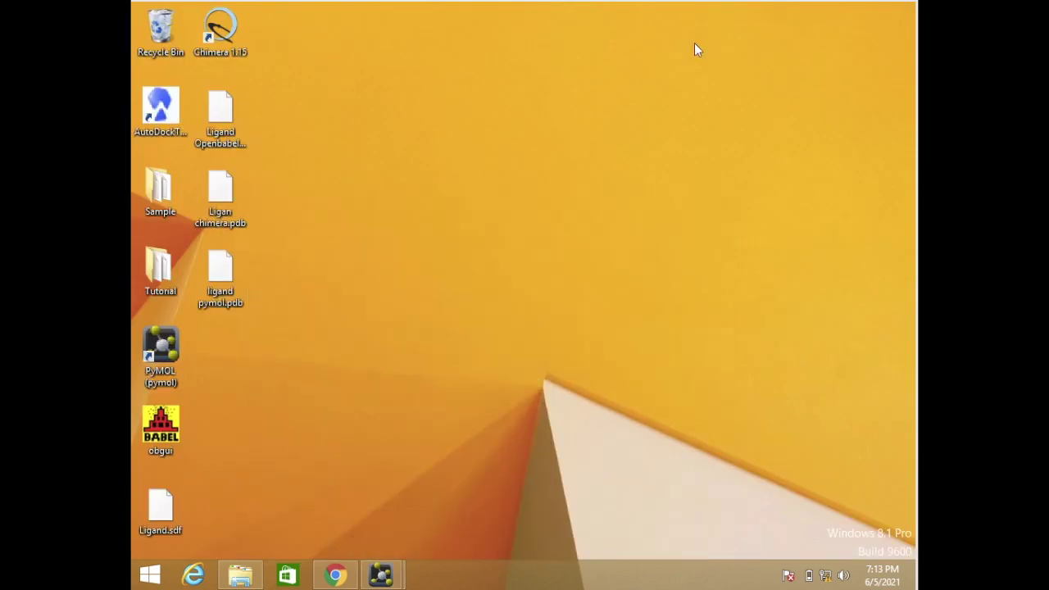